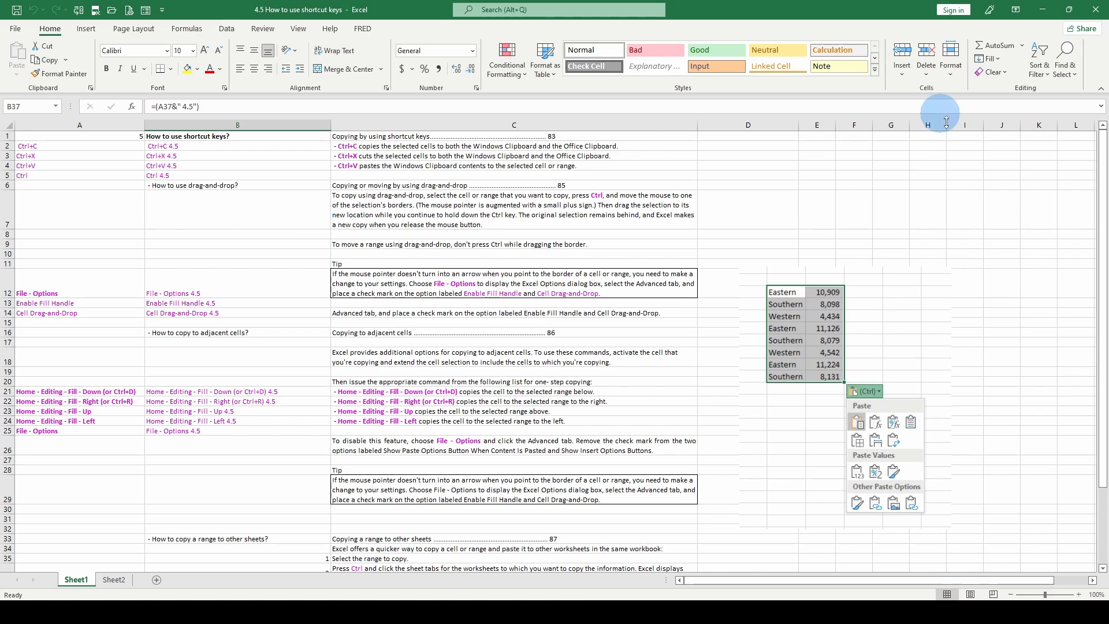
- Enter 5 in cell D6, and try moving it to H8 before undoing the move
click(745, 185)
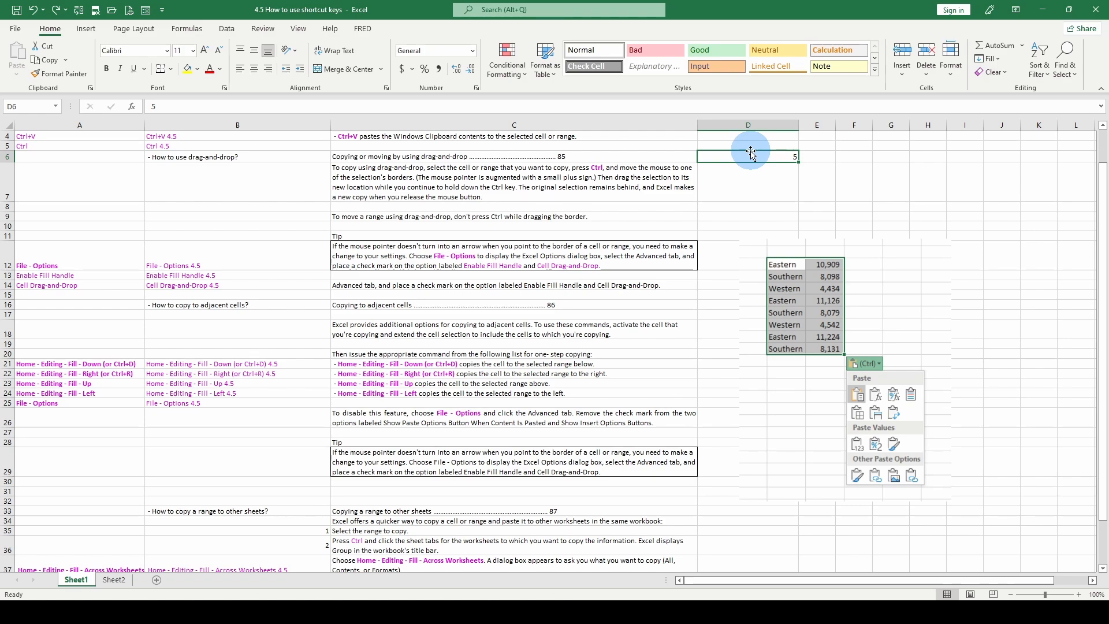
drag(751, 152, 922, 211)
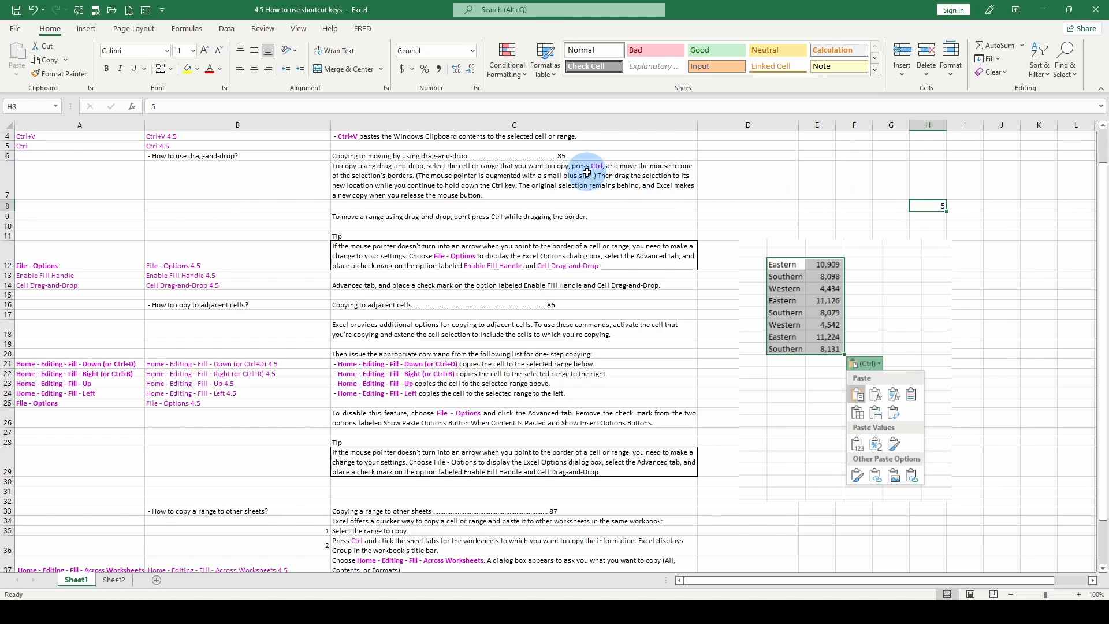
key(ctrl+z)
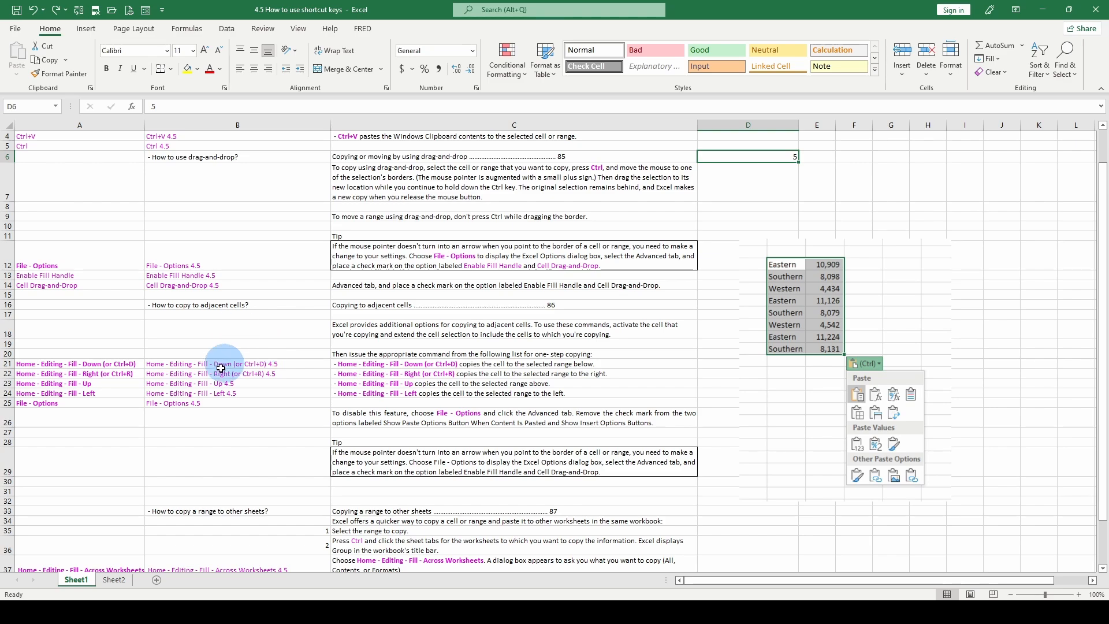
- Move the command names in A21:A25 to A29:A33, and undo the move
drag(74, 364, 74, 515)
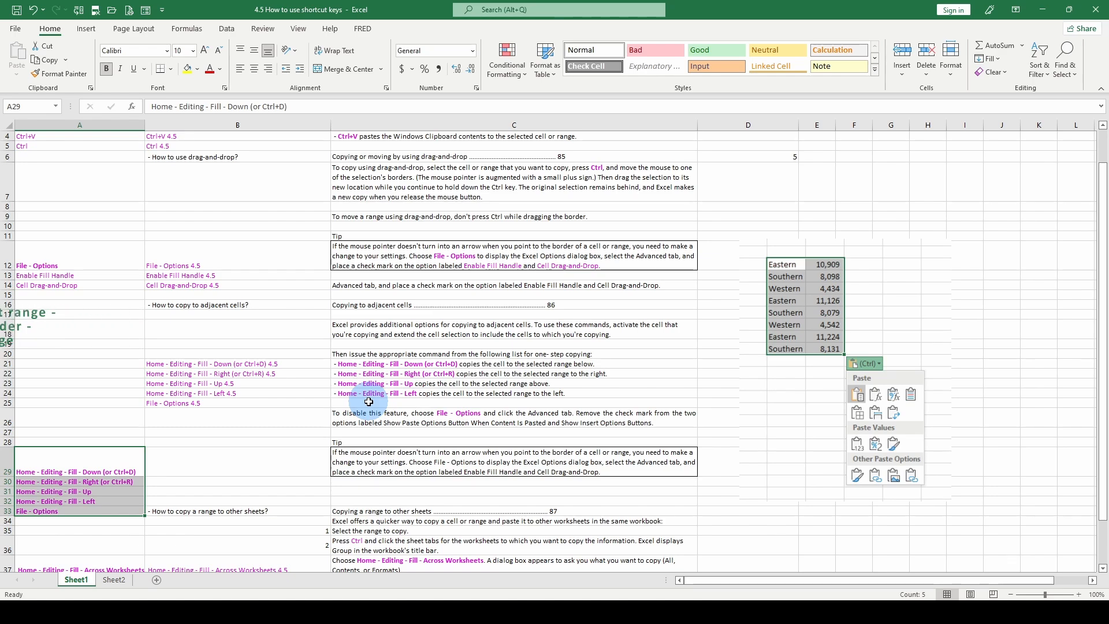
key(ctrl+z)
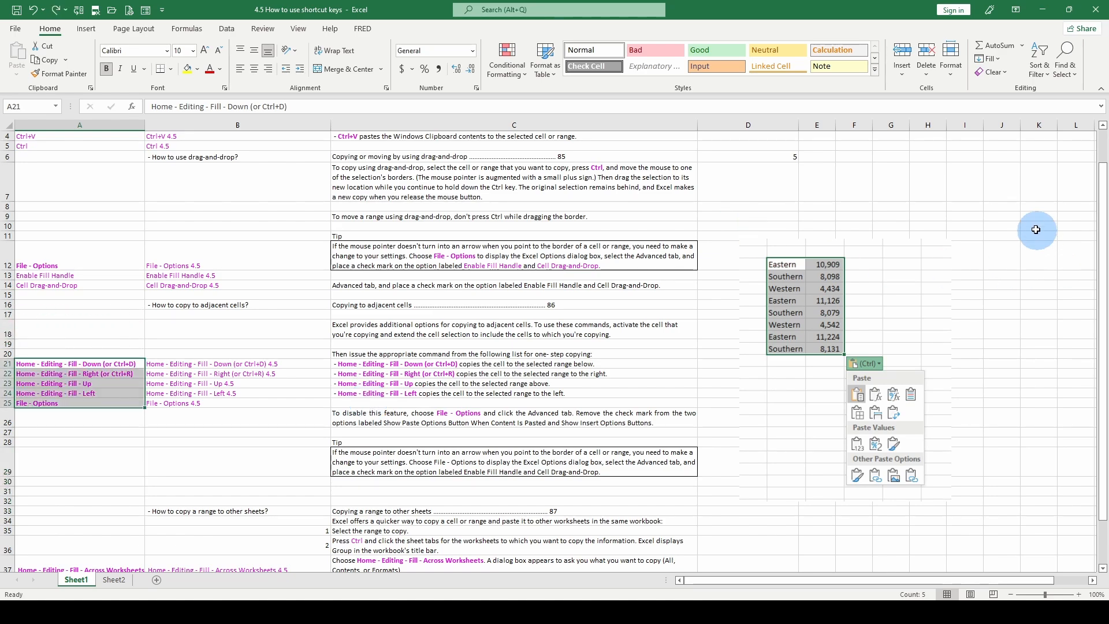
- Enter 1 in J6 and 2 in J7, and copy J7's value down through J14
click(999, 157)
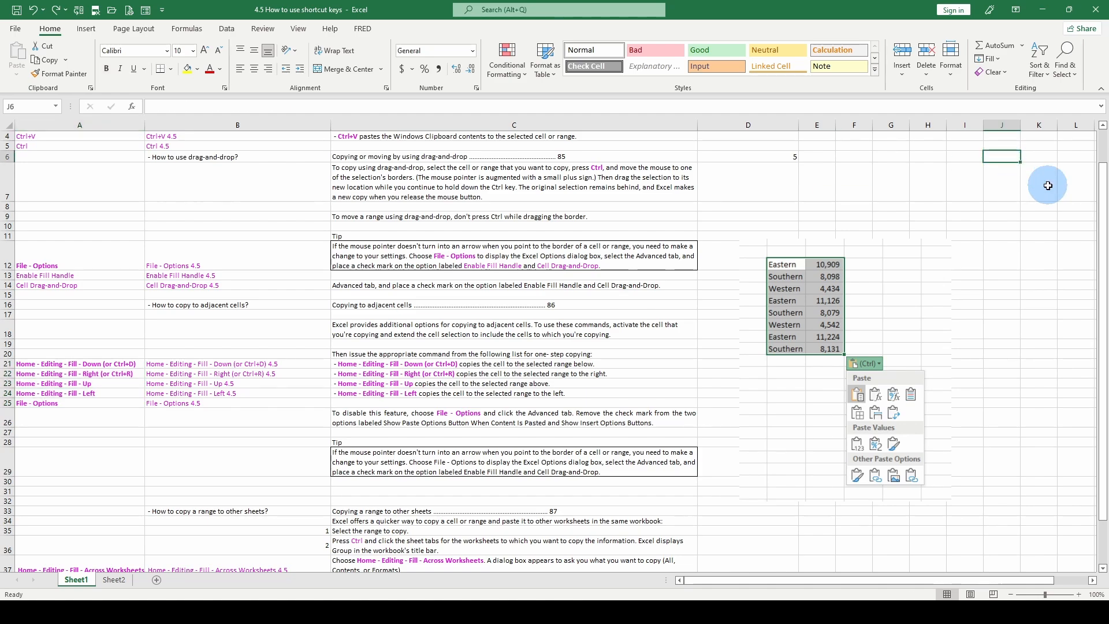
text(1)
key(Return)
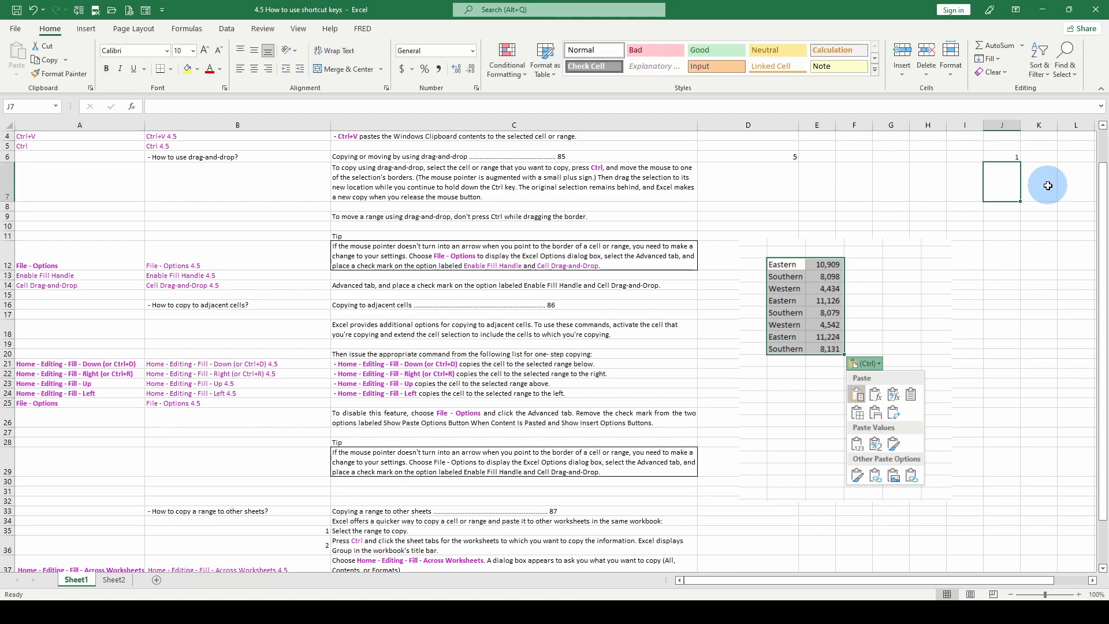
text(2)
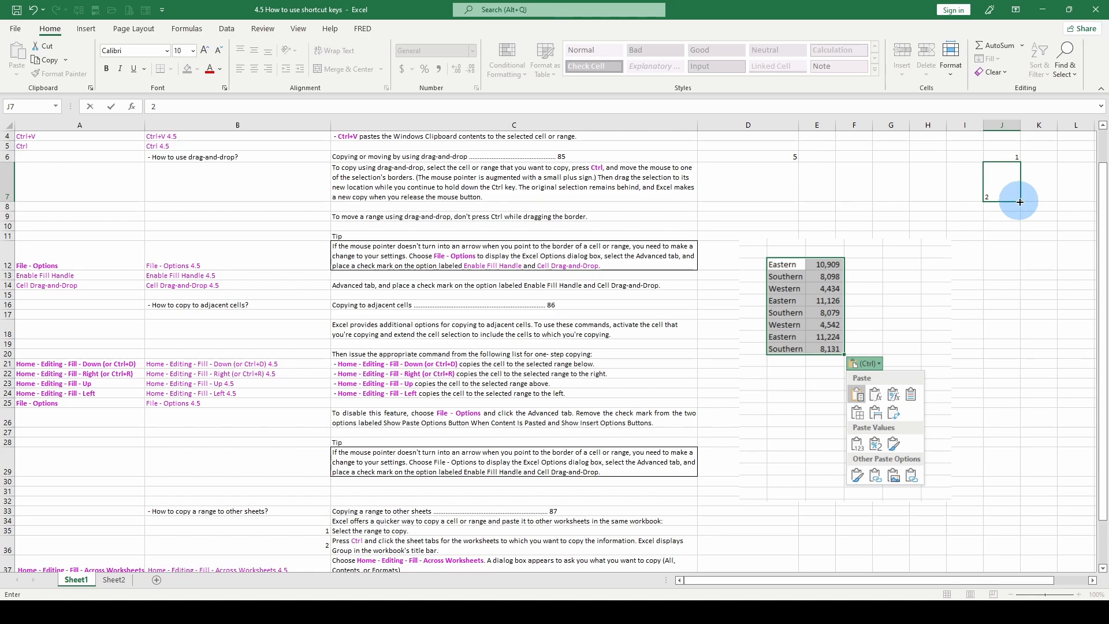
drag(1020, 202, 1015, 292)
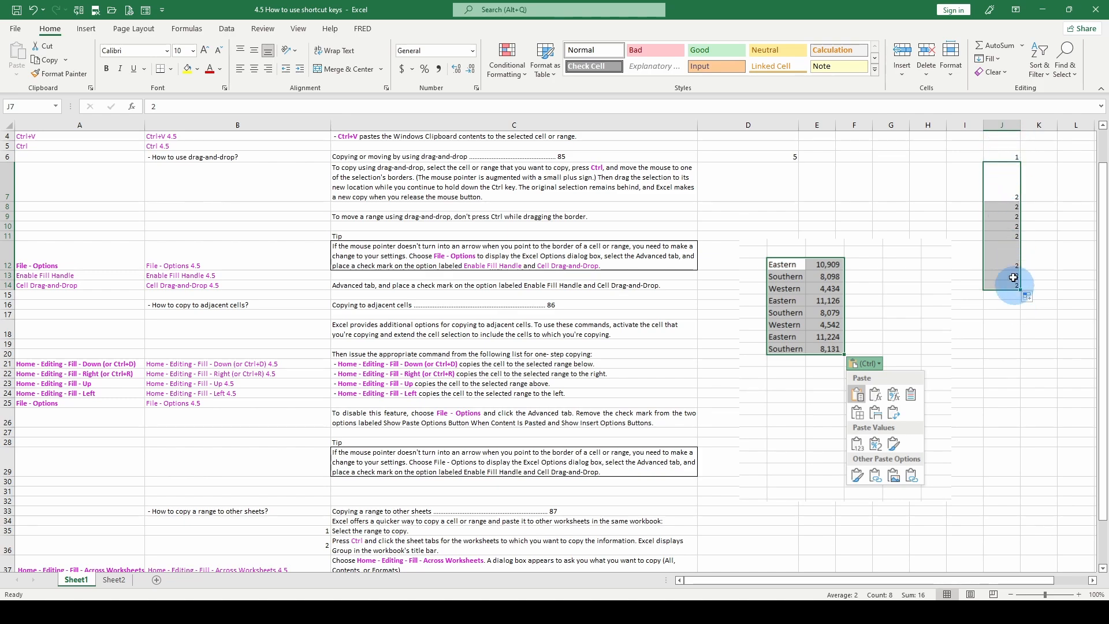
- Fill J6:J14 with the number series 1 to 9, and undo the column J entries
click(1004, 158)
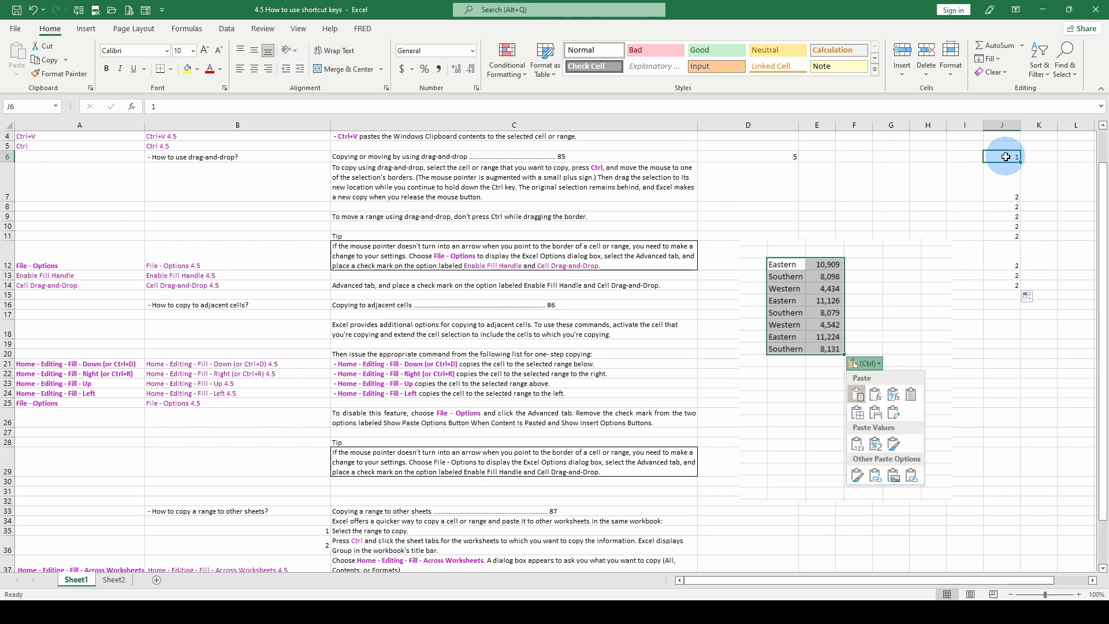
drag(1006, 157, 1015, 287)
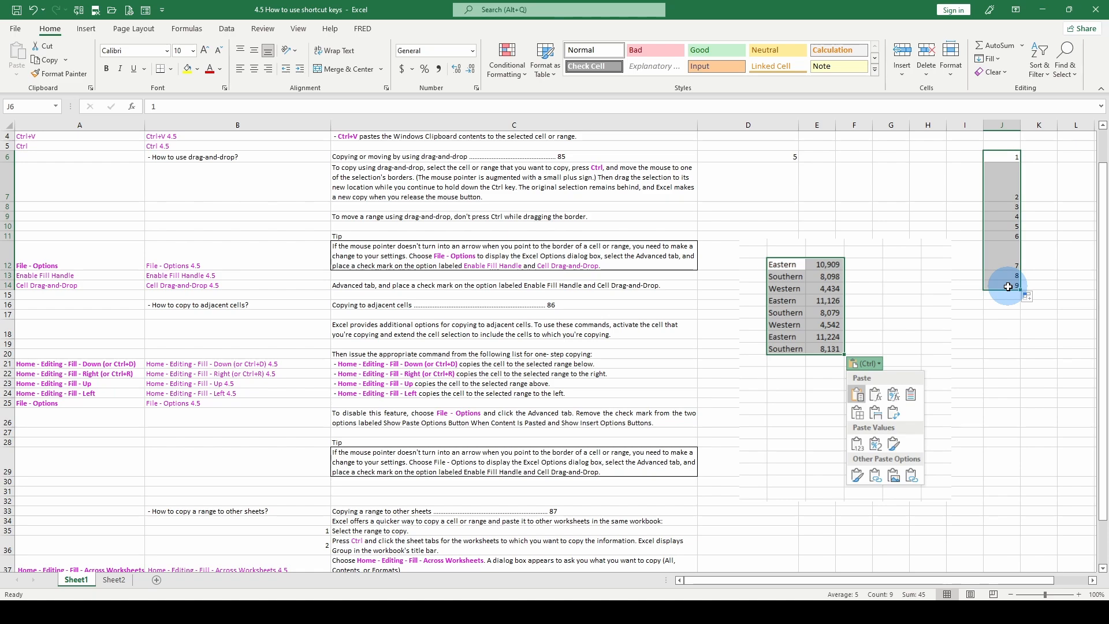
key(ctrl+z)
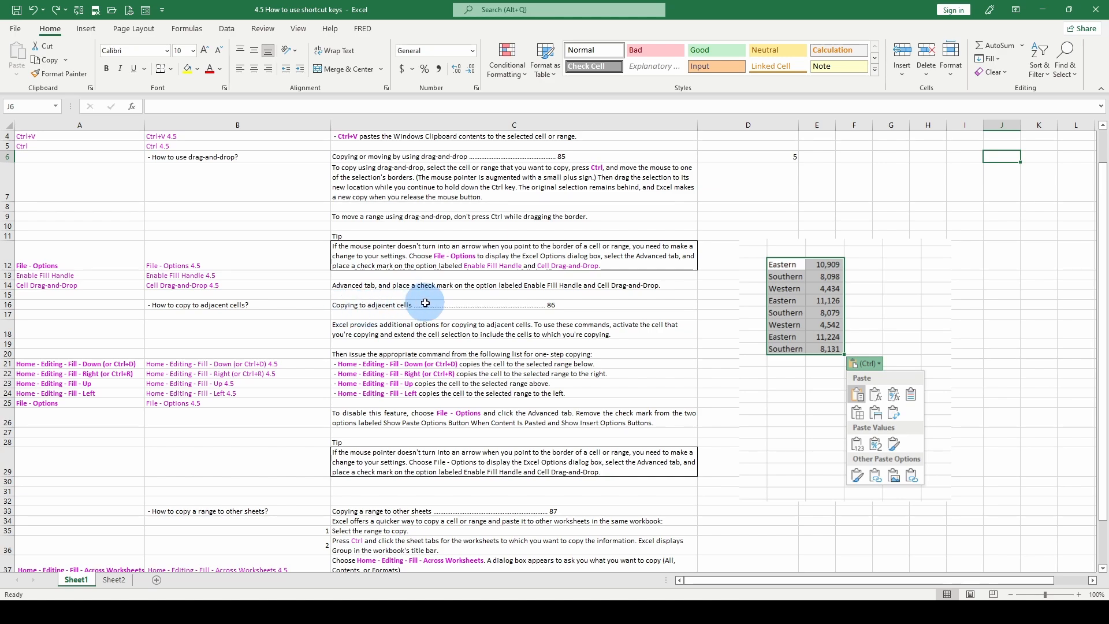
- Enter 2 in cell D41, below the notes on copying a range to other sheets
scroll(277, 347, down, 1)
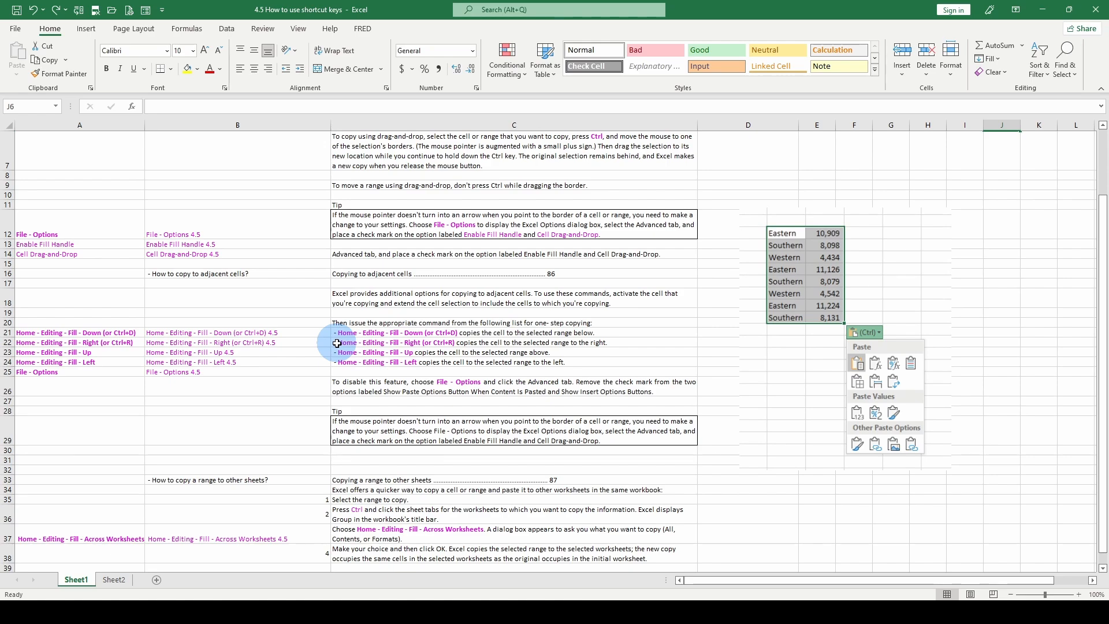
scroll(337, 343, down, 2)
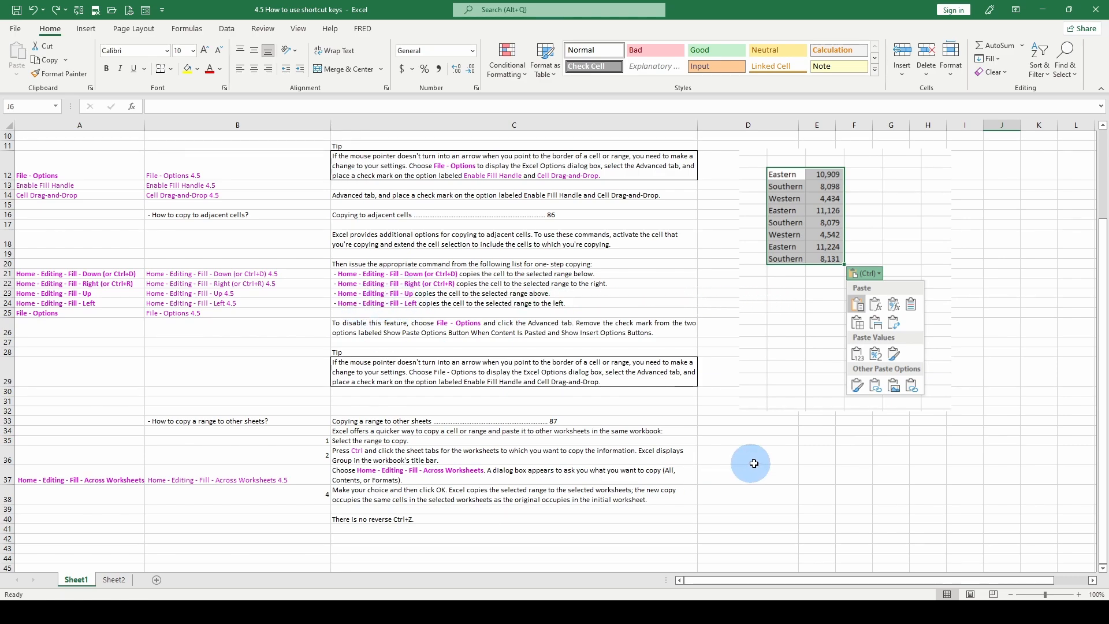
click(751, 528)
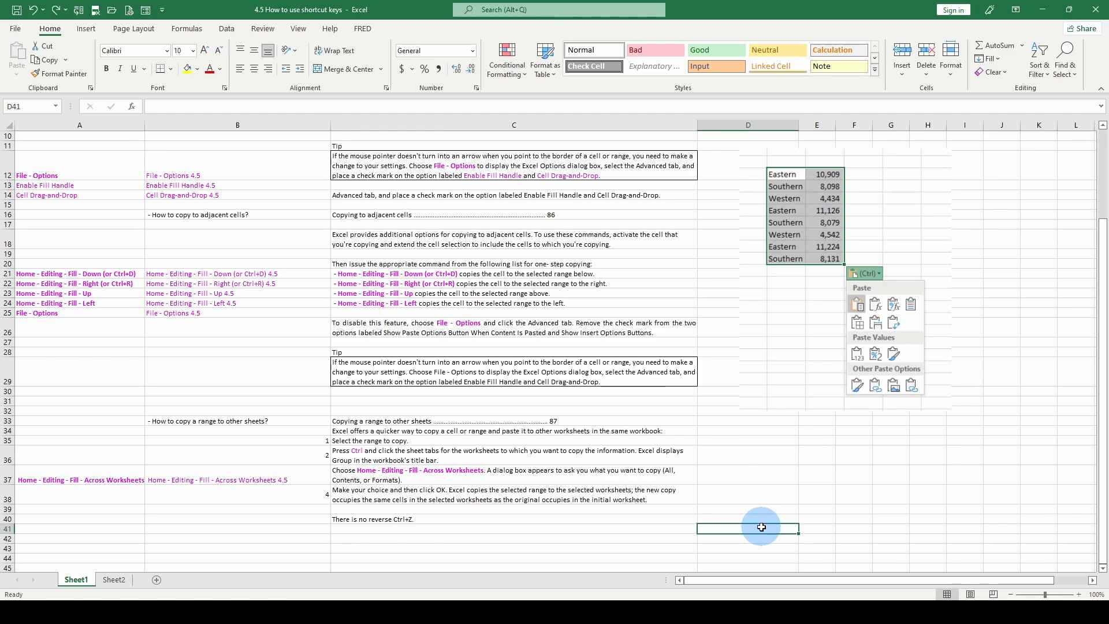
scroll(752, 519, down, 2)
text(2)
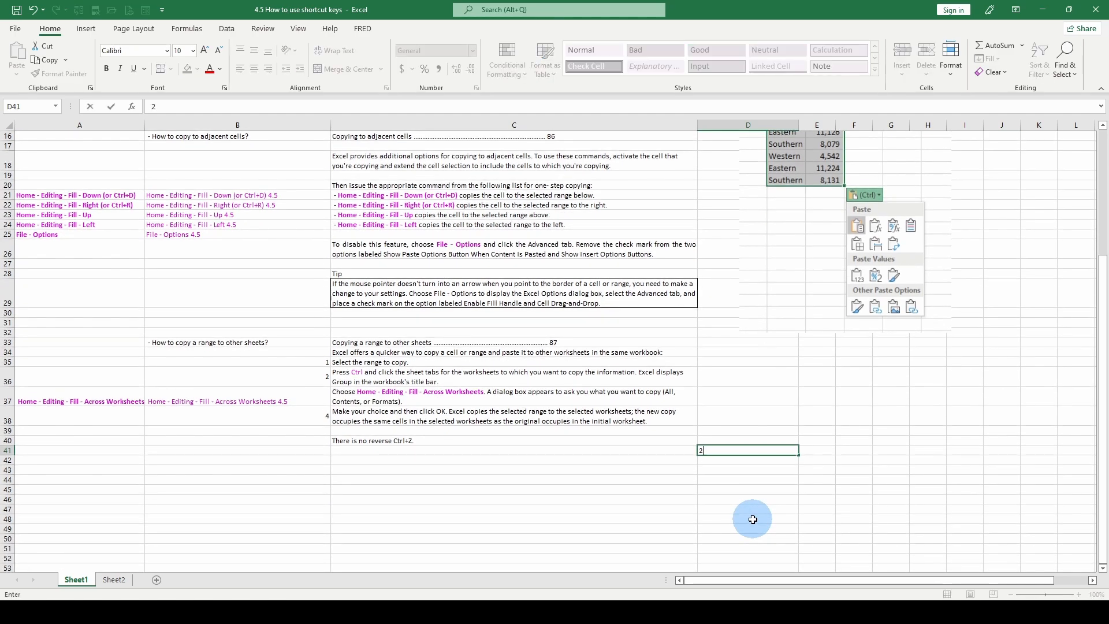
key(Return)
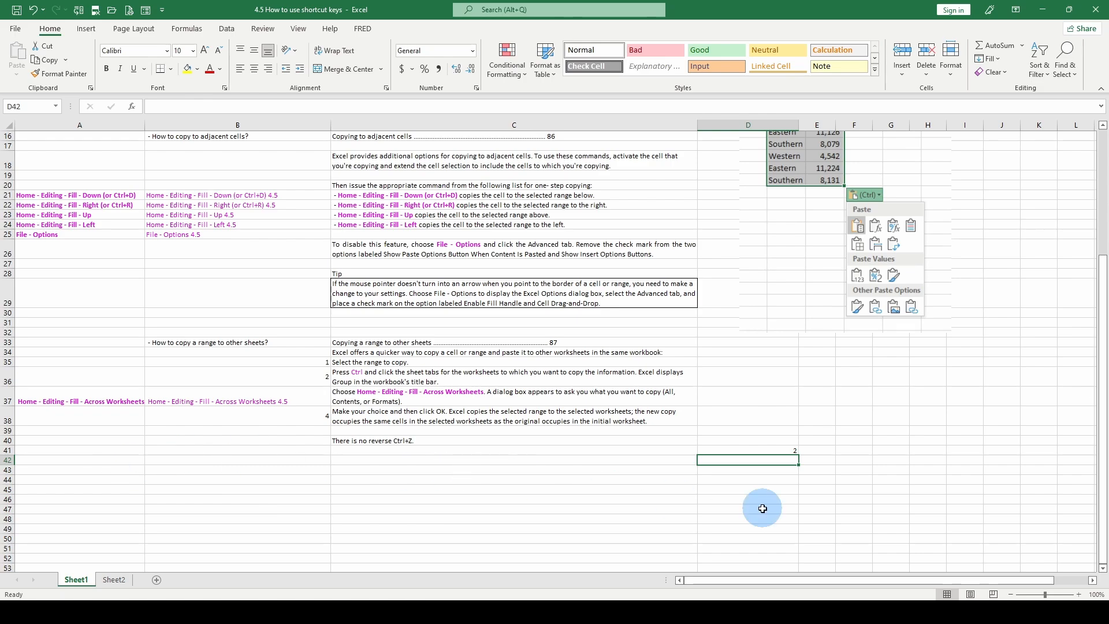
- Fill the value in D41 down through D48 with the Fill Down command
click(764, 449)
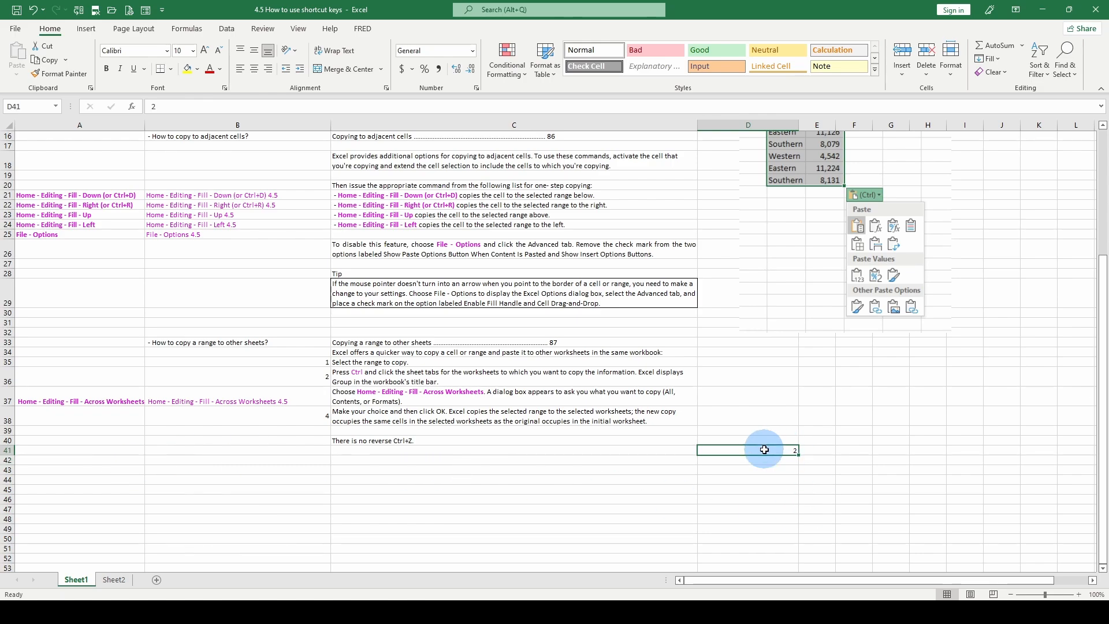
drag(764, 449, 773, 515)
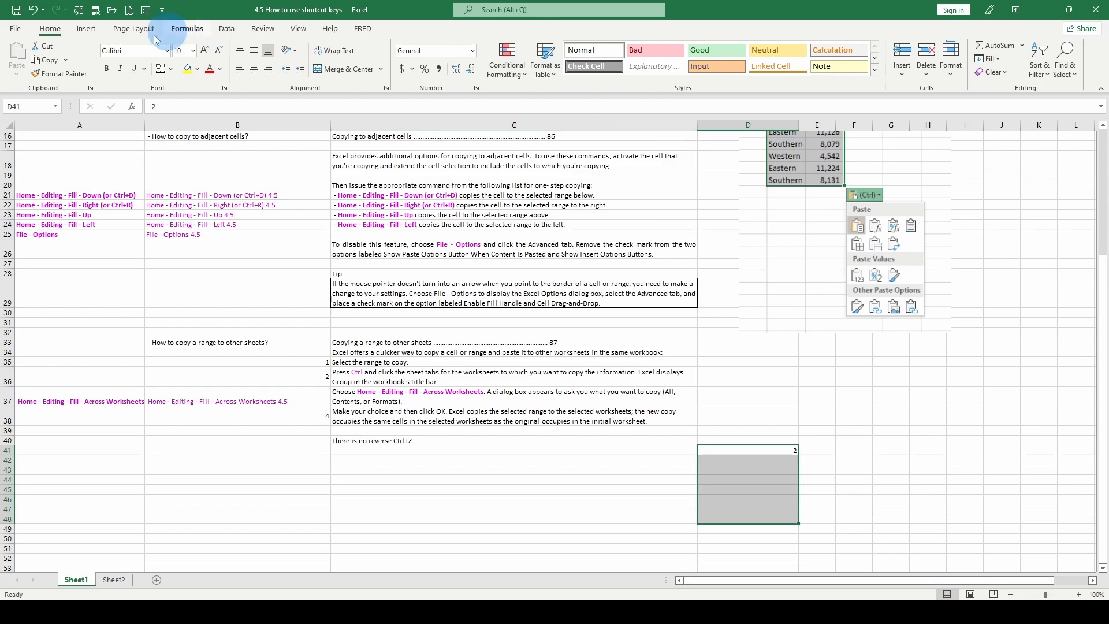
click(989, 59)
click(998, 80)
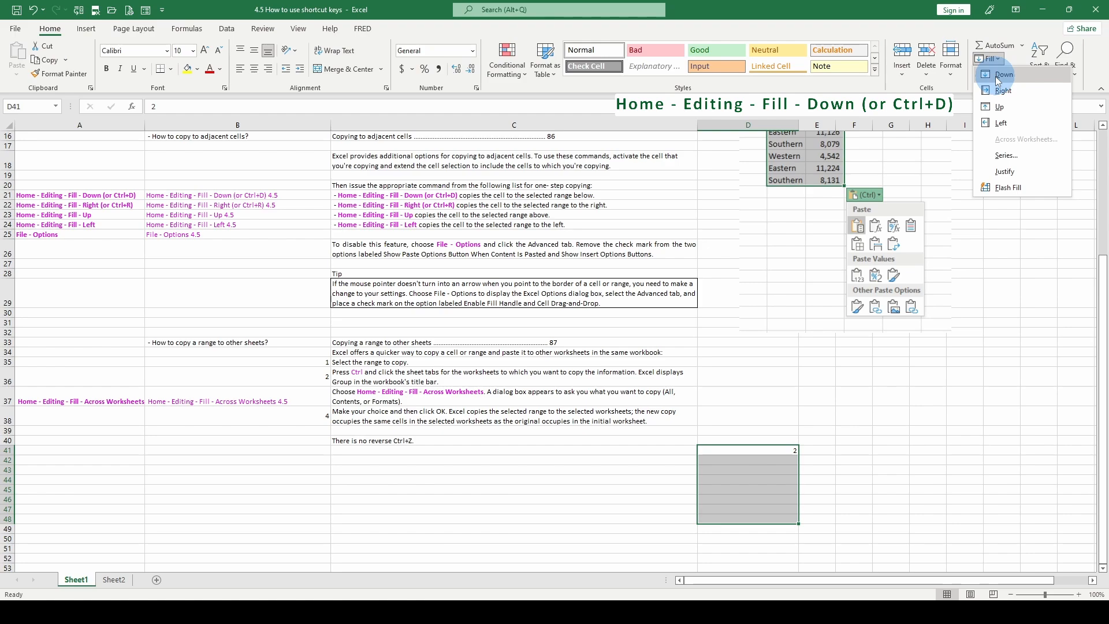
- Try Fill Right on D41:D48 alone, and restore the value 2 in those cells
click(991, 59)
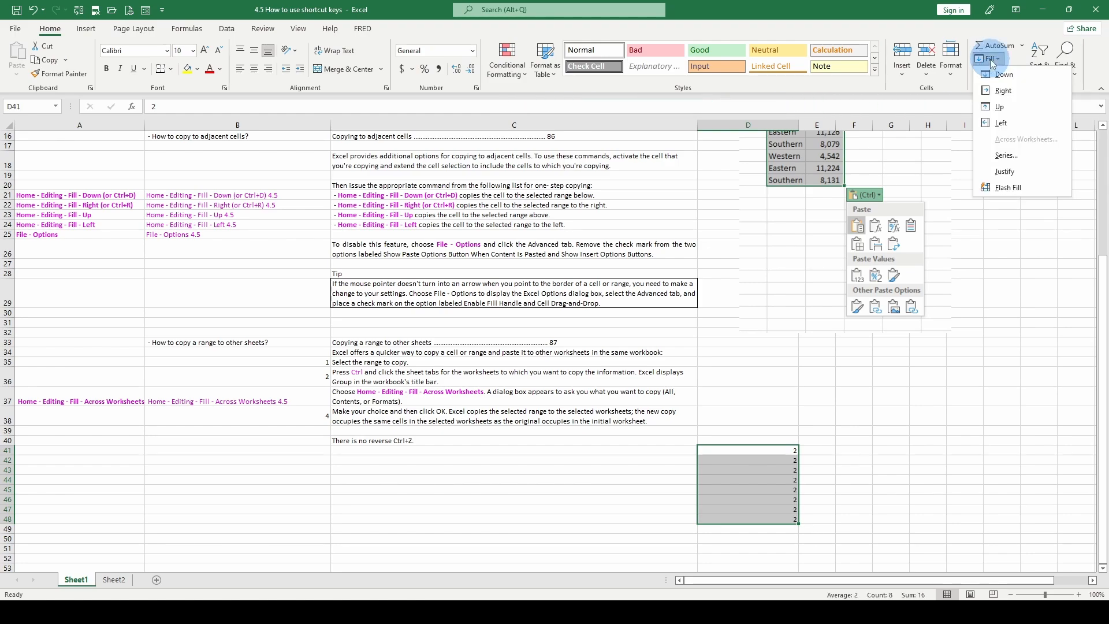
click(999, 90)
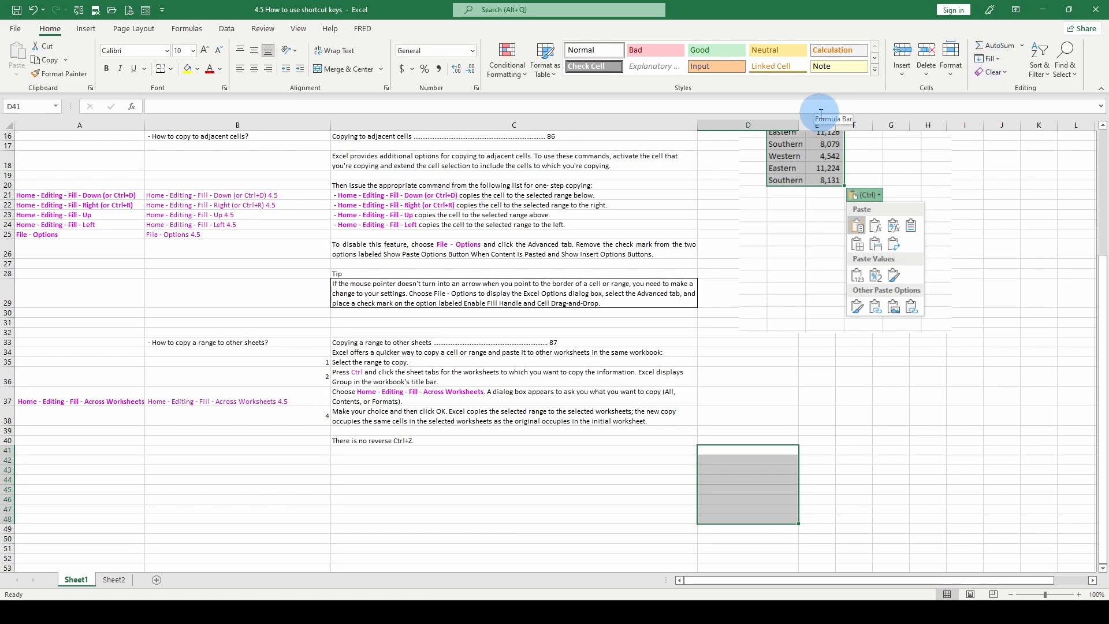
text(2)
key(ctrl+Return)
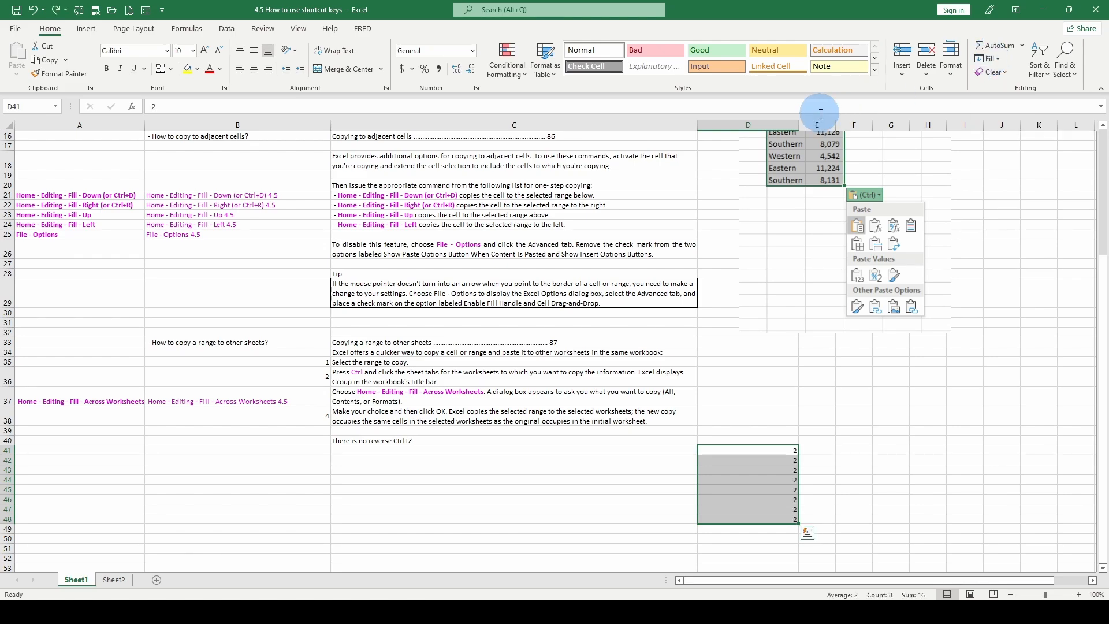
- Try to fill the values in D41:D48 right into columns E and F
drag(763, 450, 861, 520)
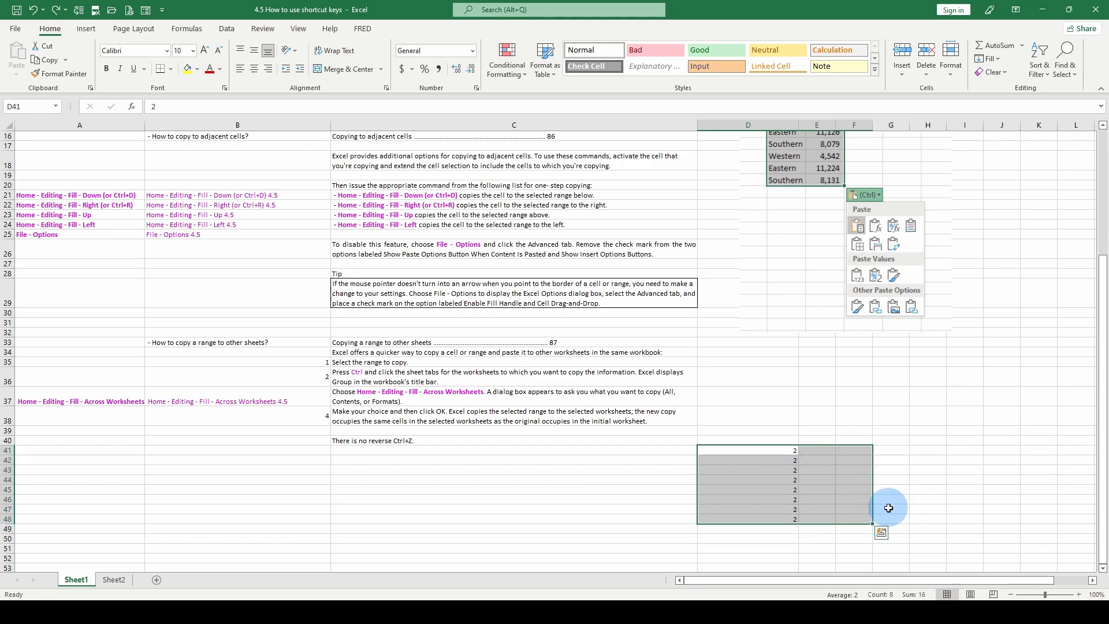
click(984, 59)
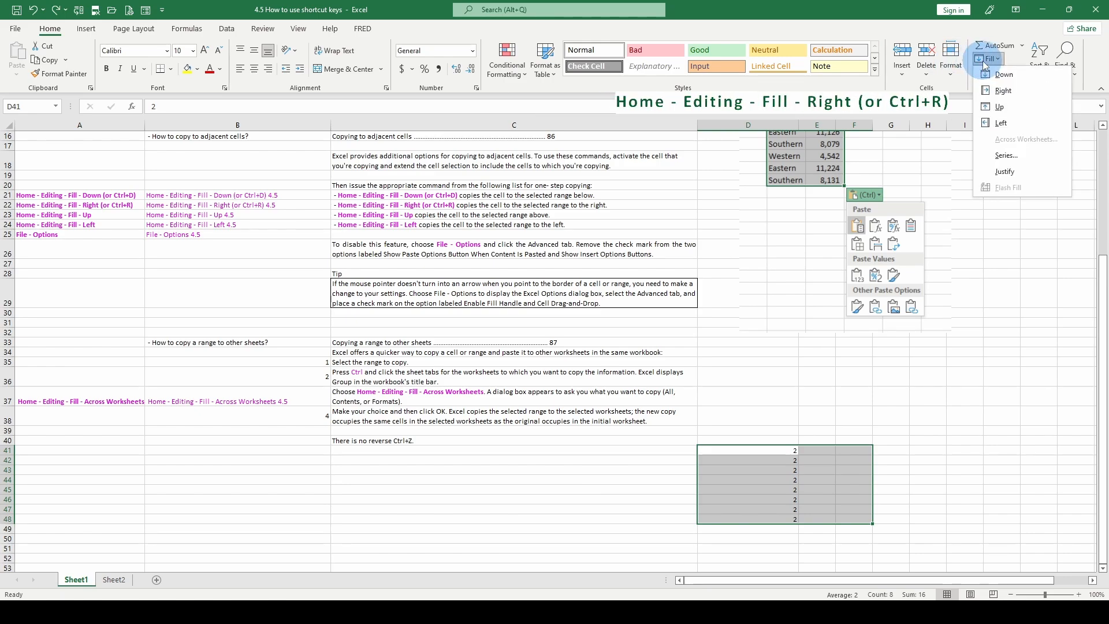
click(994, 92)
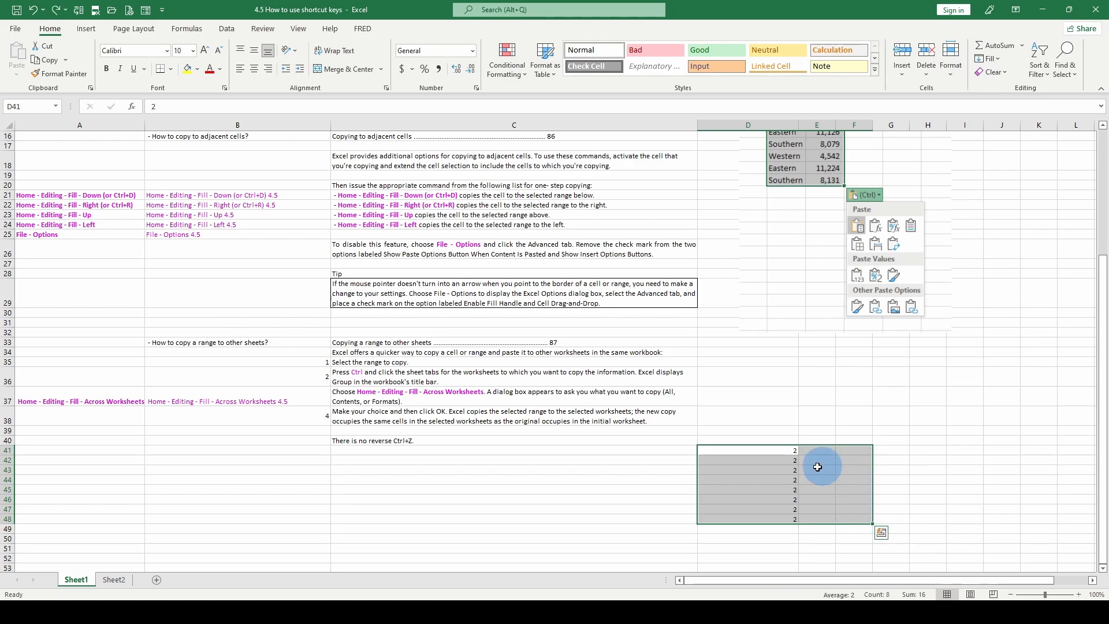
- Clear the contents of cells D42:D48
drag(784, 460, 779, 521)
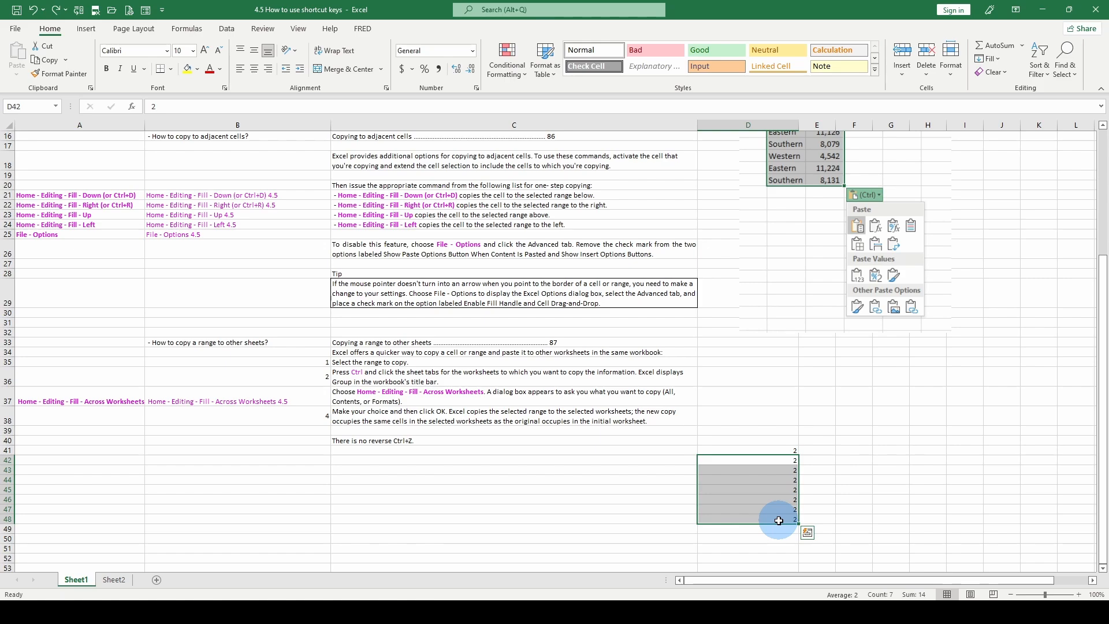
key(Delete)
click(778, 521)
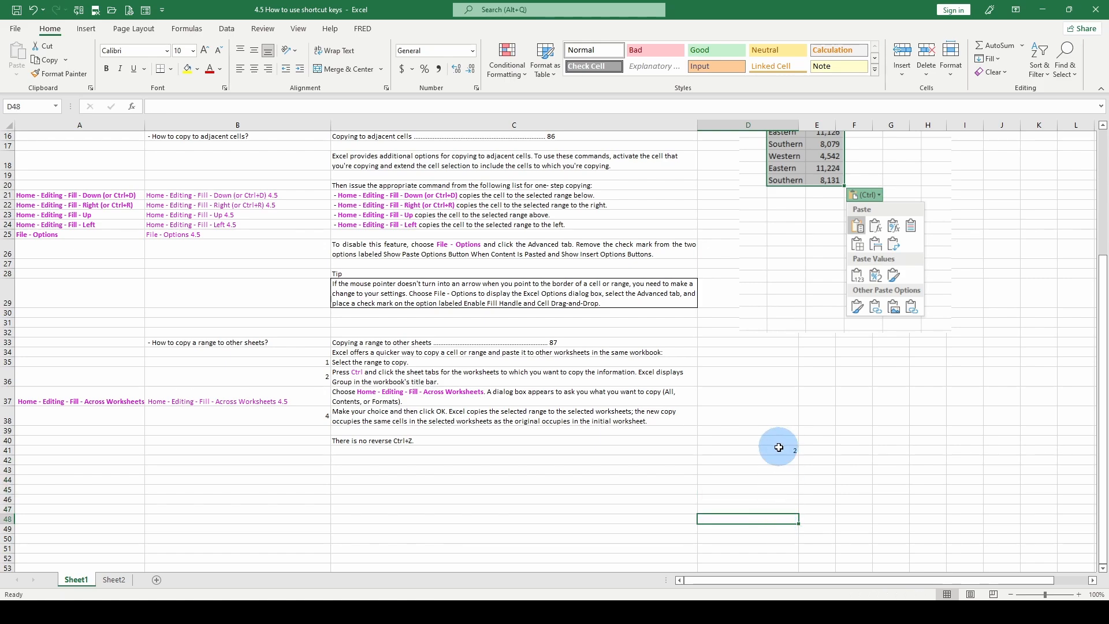
- Fill the value in D41 up through D37 with the Fill Up command
click(779, 451)
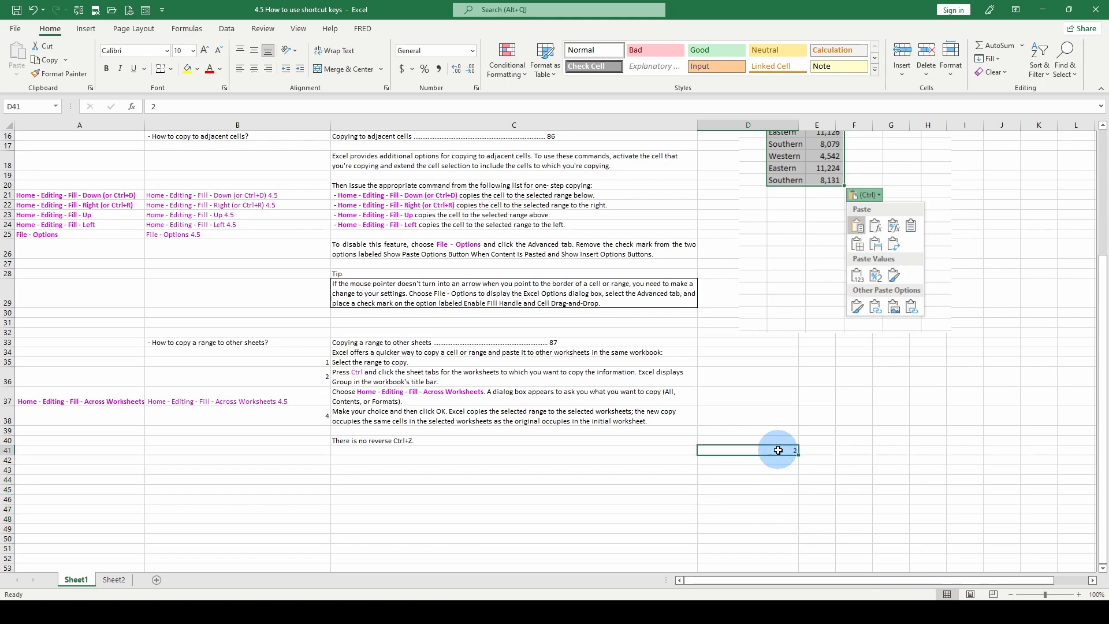
drag(778, 451, 766, 400)
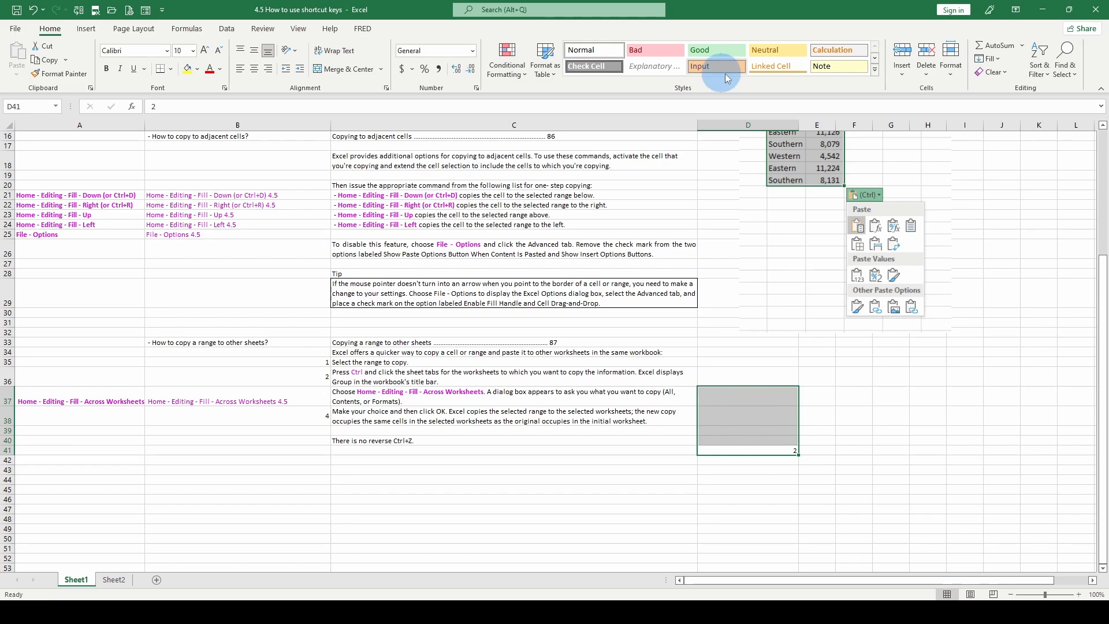
click(1003, 61)
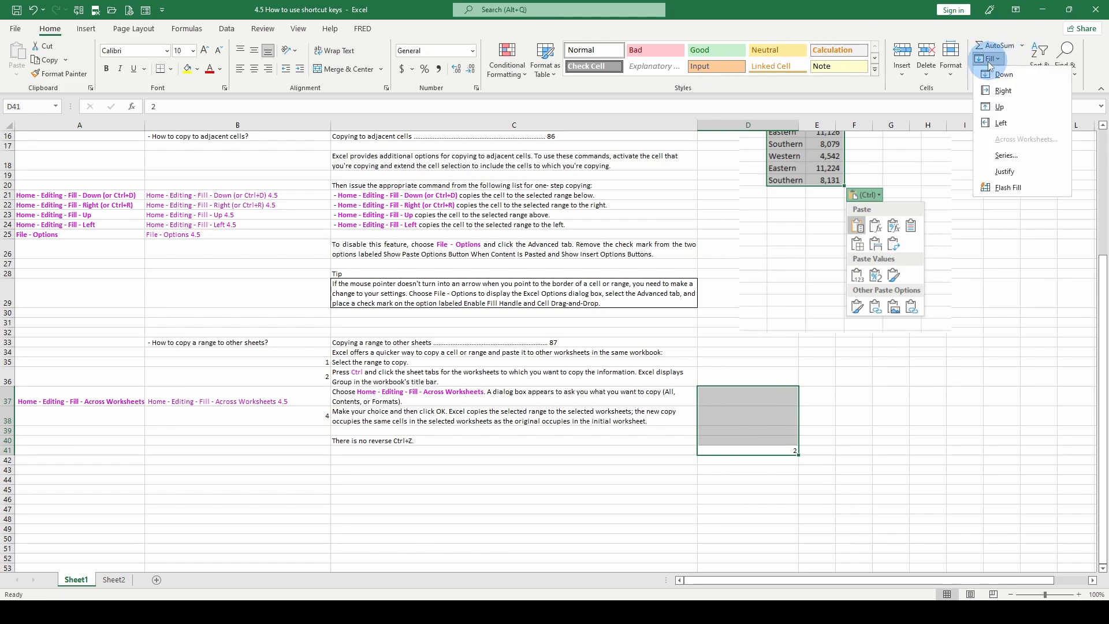
click(992, 107)
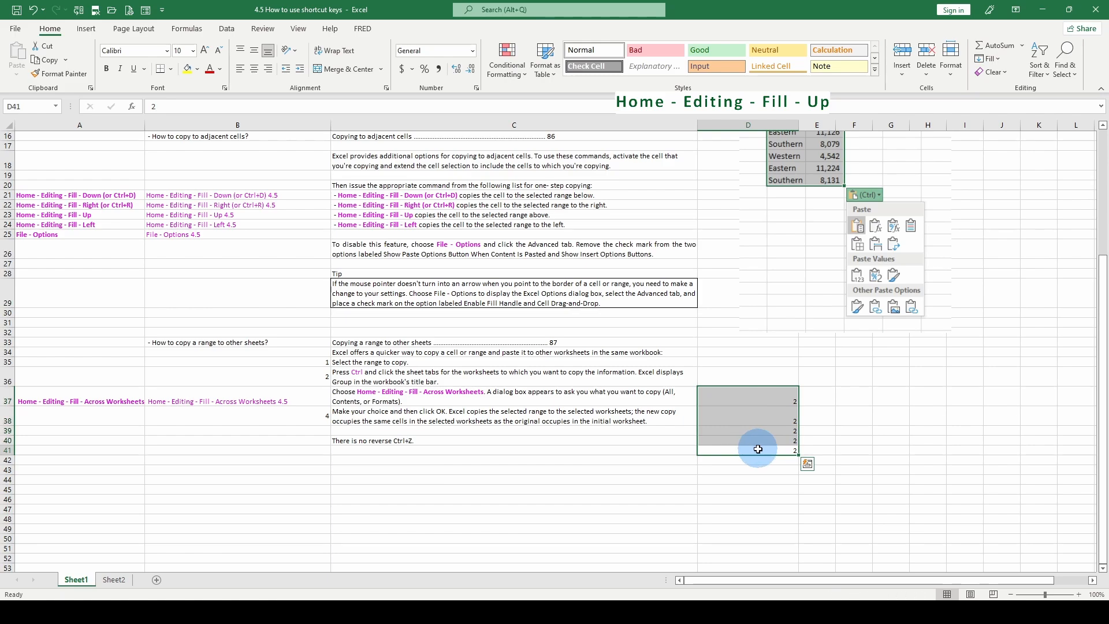
- Fill the value in D41 left into C41 with the Fill Left command
drag(748, 450, 649, 448)
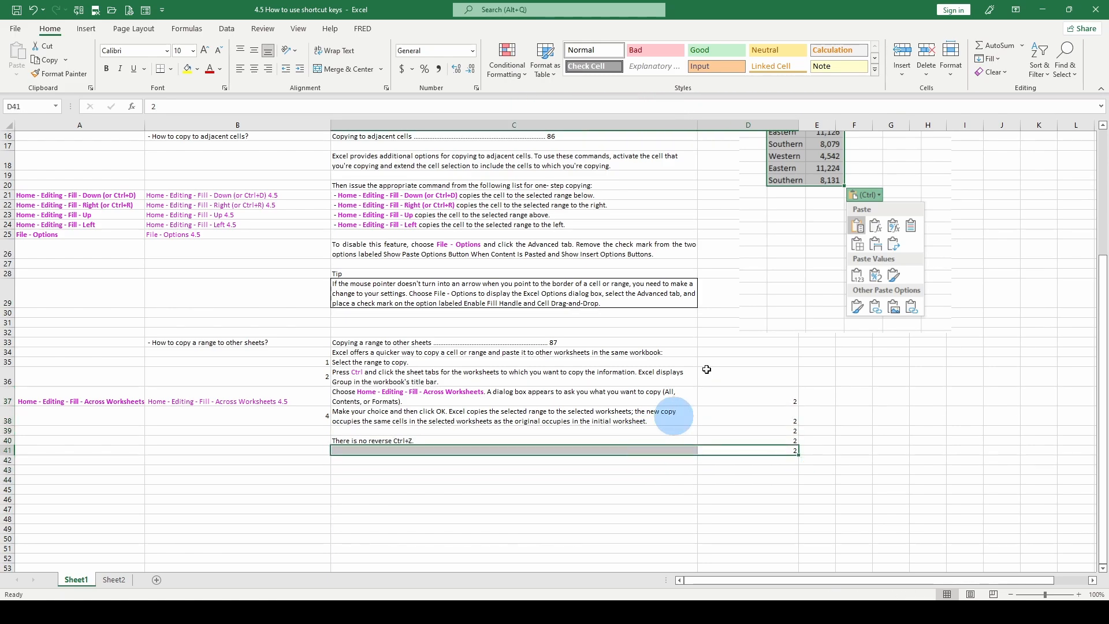
click(997, 62)
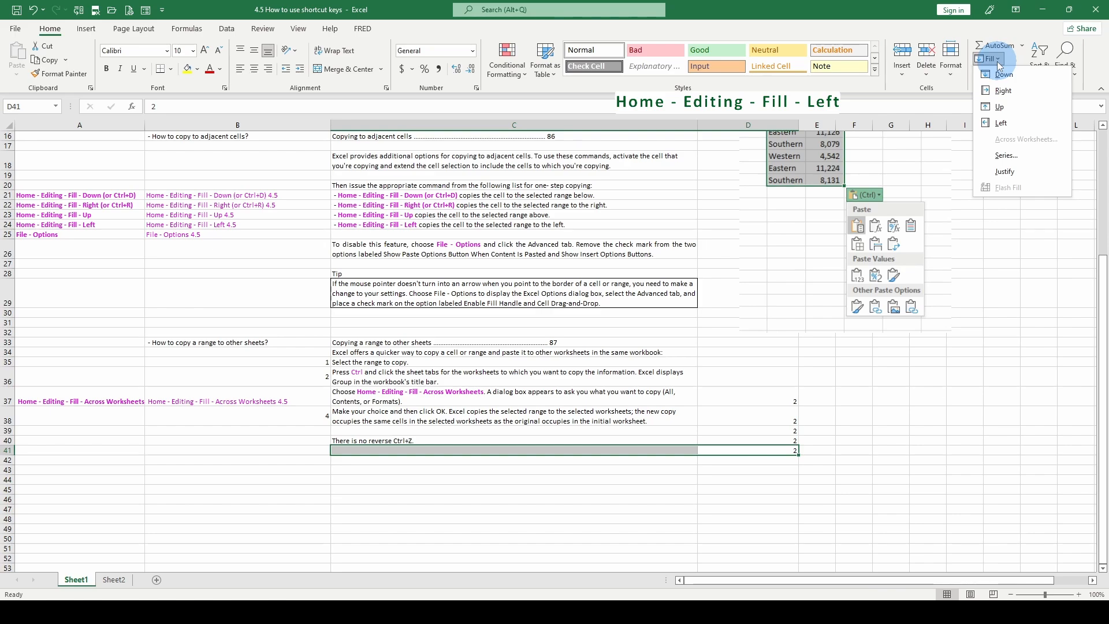
click(1000, 122)
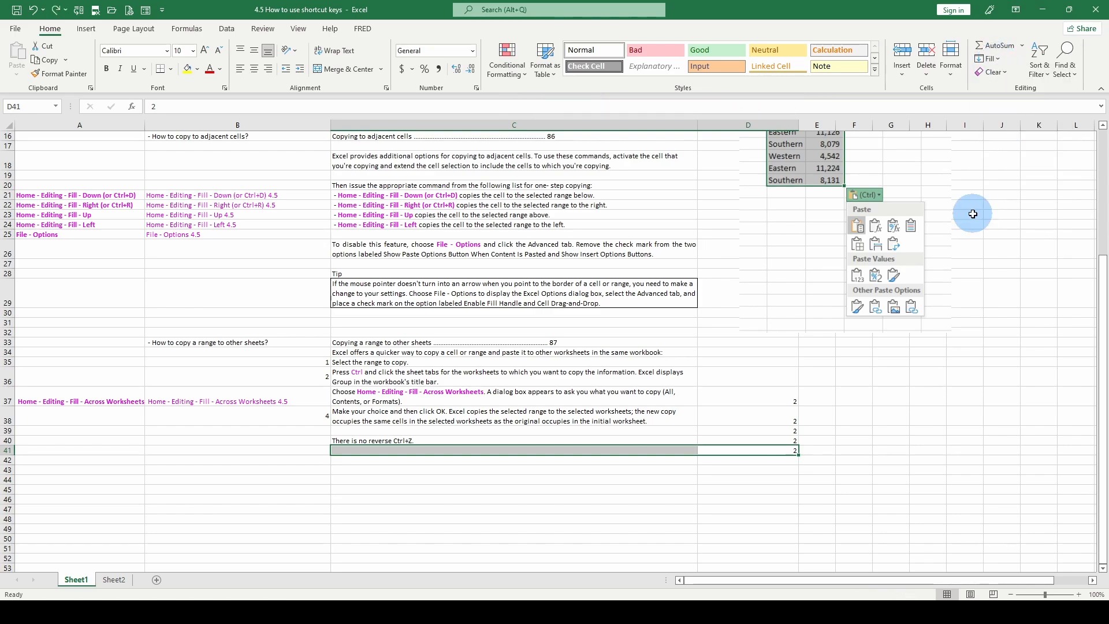
- Undo the Fill Left into C41 and the Fill Up from D41 to D37, and select D41
key(ctrl+z)
key(ctrl+z)
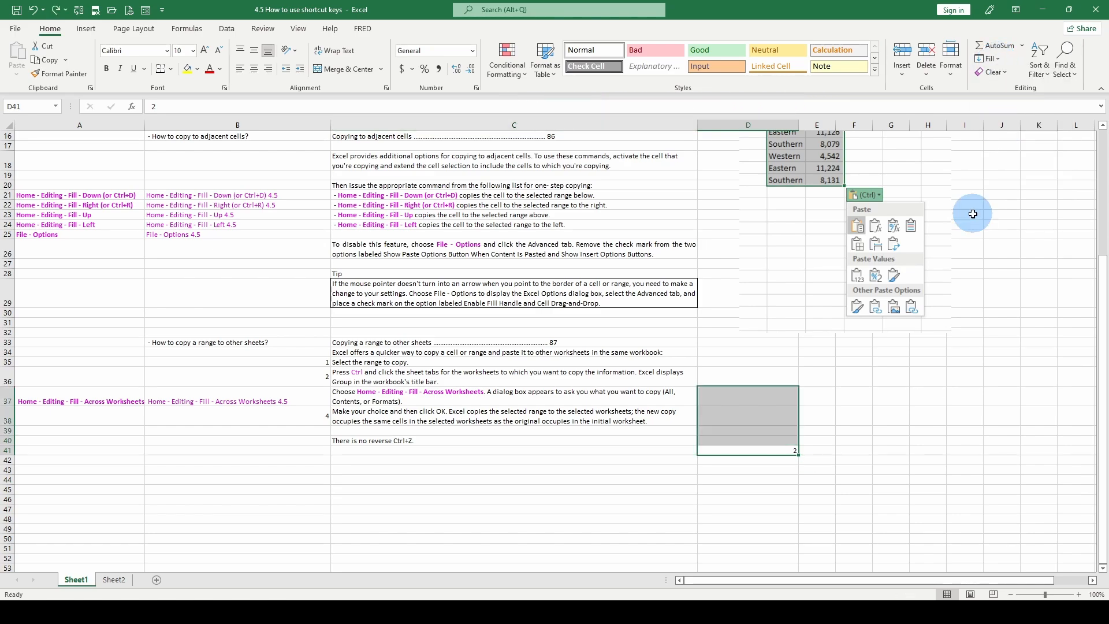
key(ctrl+z)
key(ctrl+z)
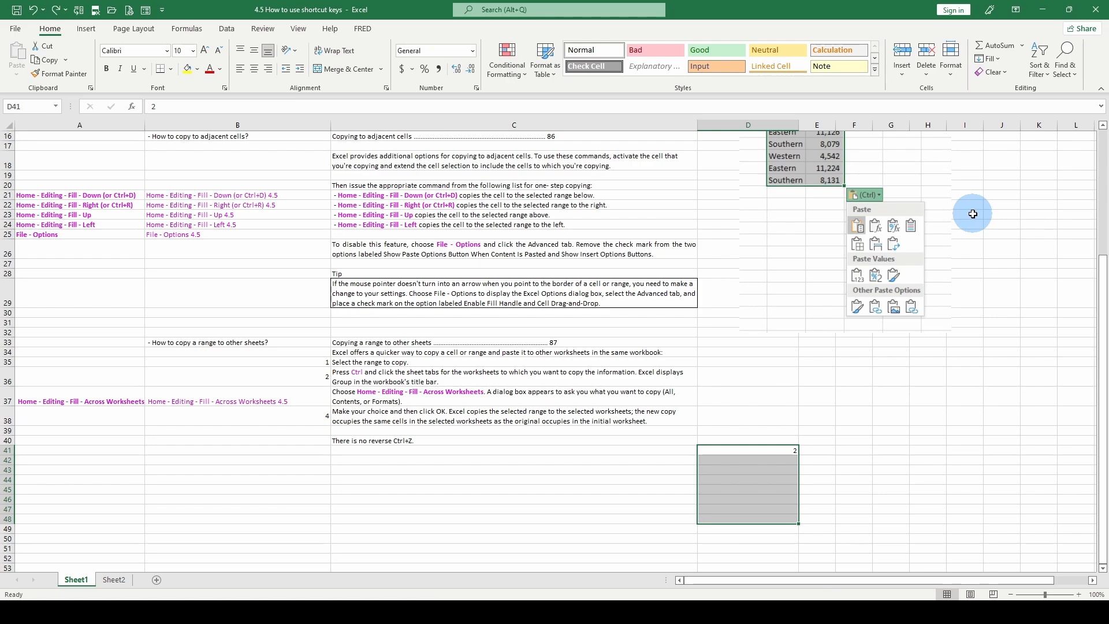
click(774, 450)
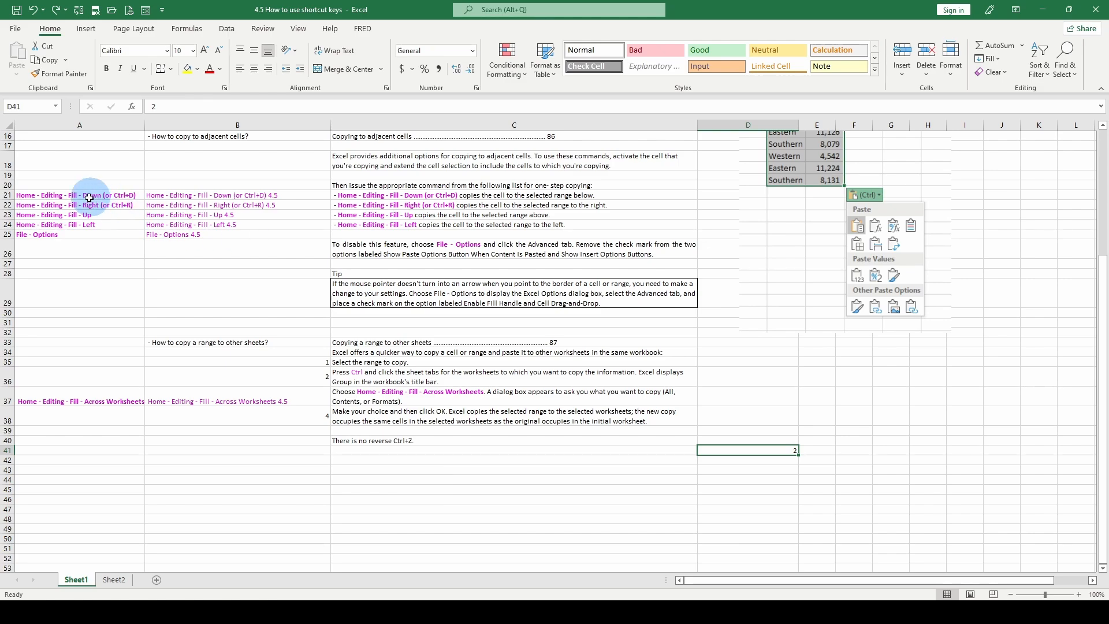
- Copy the range A21:A25 on Sheet1
drag(72, 196, 74, 237)
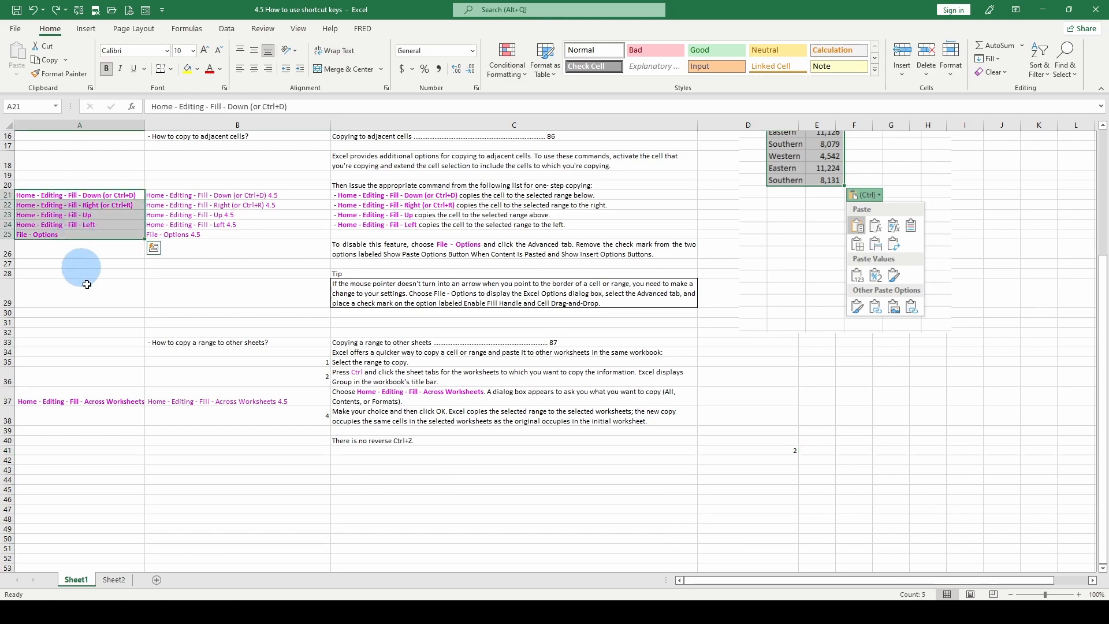
right_click(91, 216)
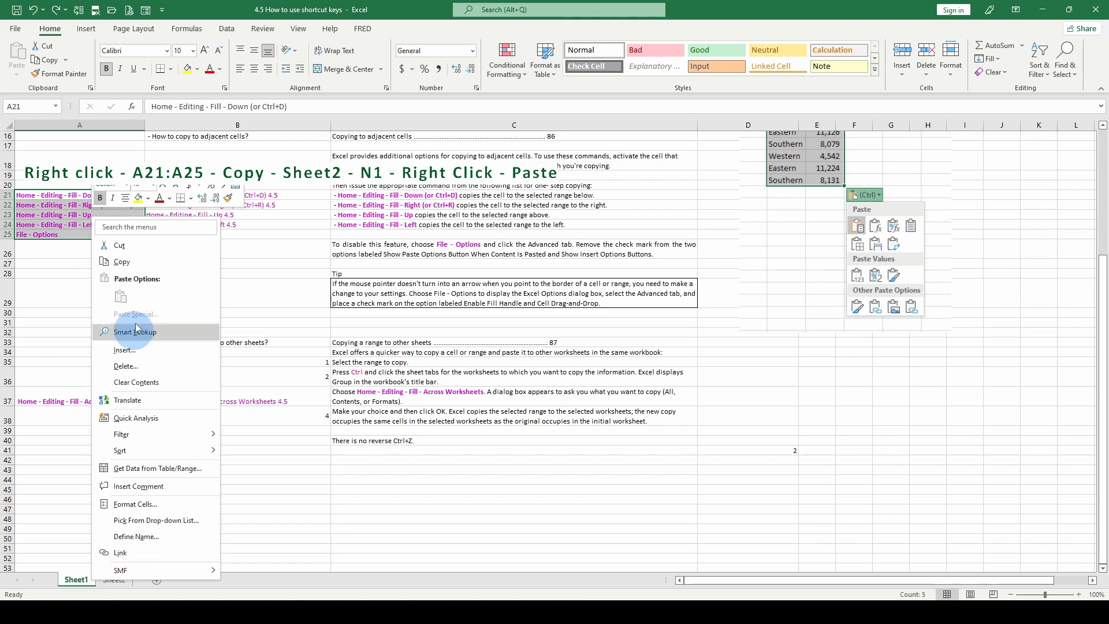
click(121, 266)
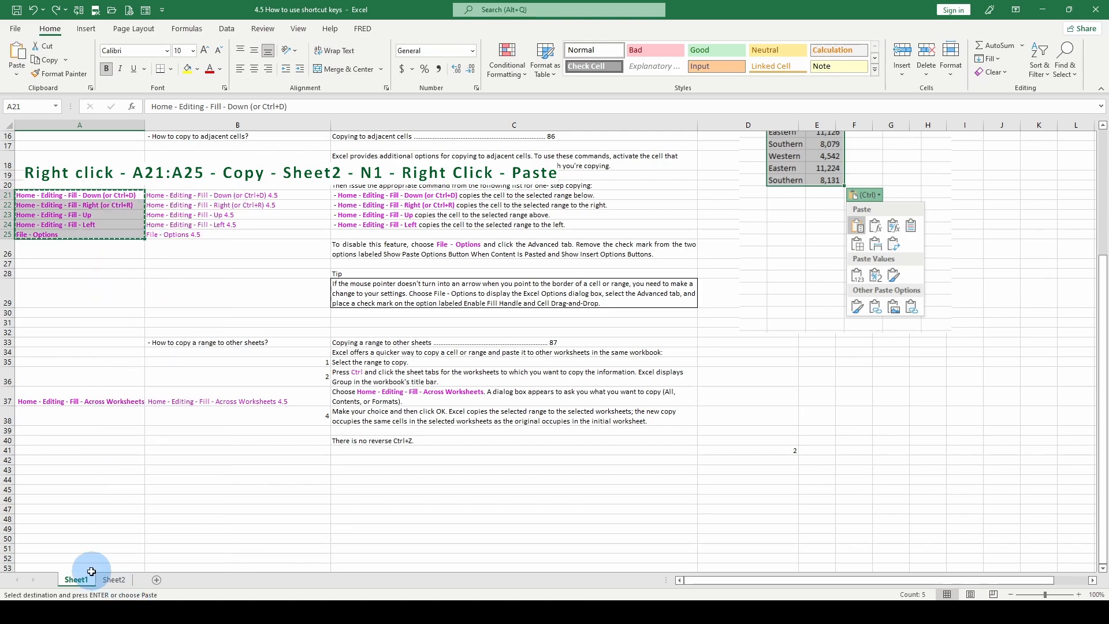
- Paste the copied range into Sheet2 starting at N1, and paste it again starting at N7
click(119, 581)
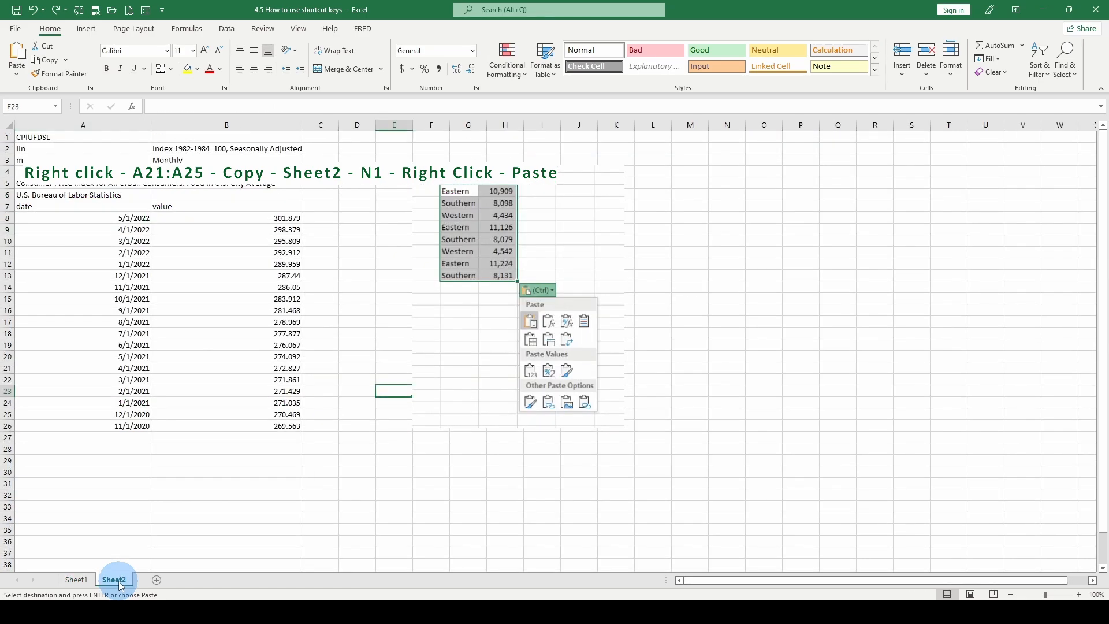
click(728, 135)
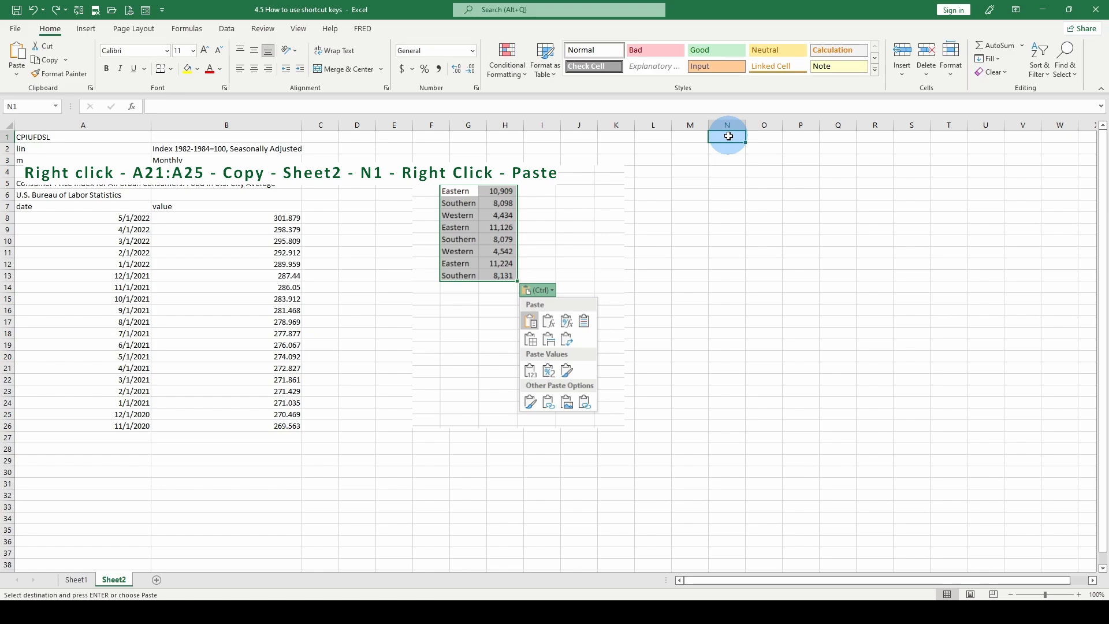
right_click(728, 136)
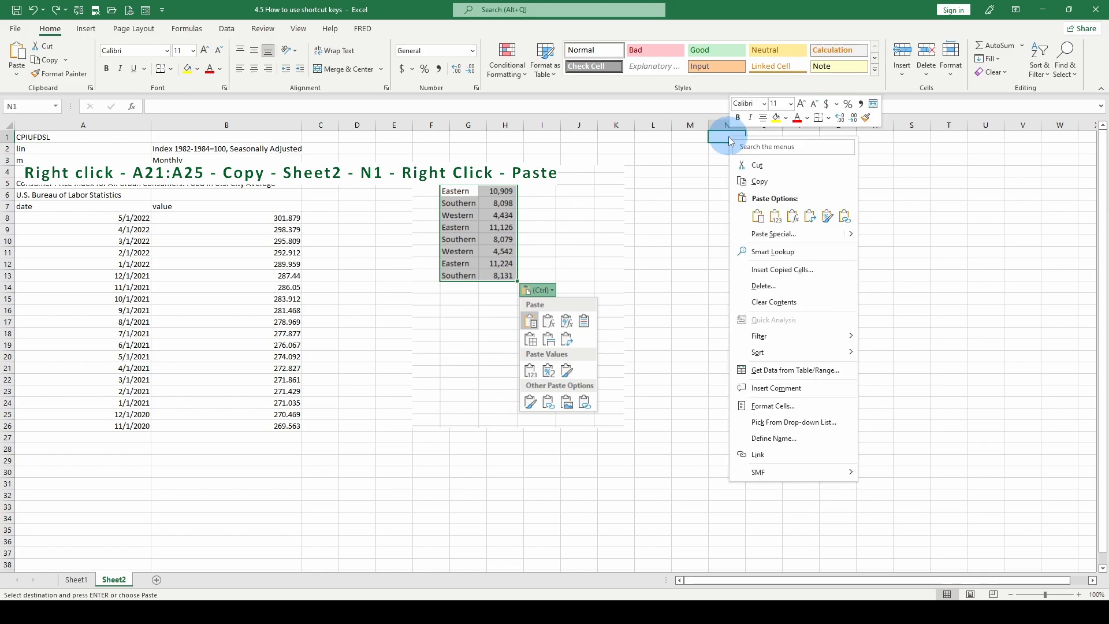
click(757, 216)
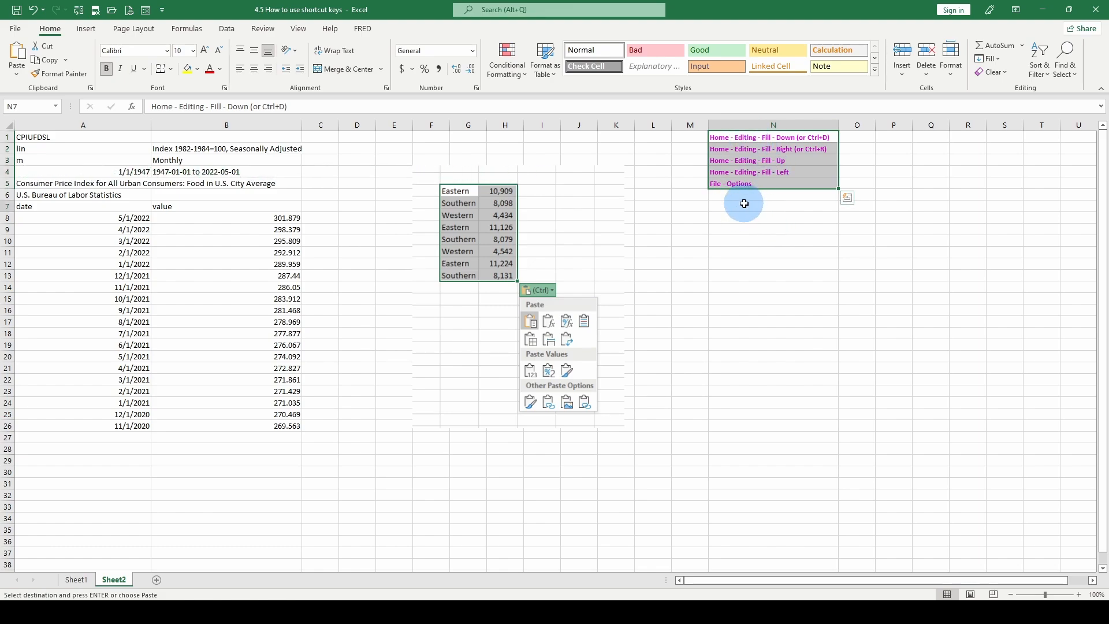
click(744, 204)
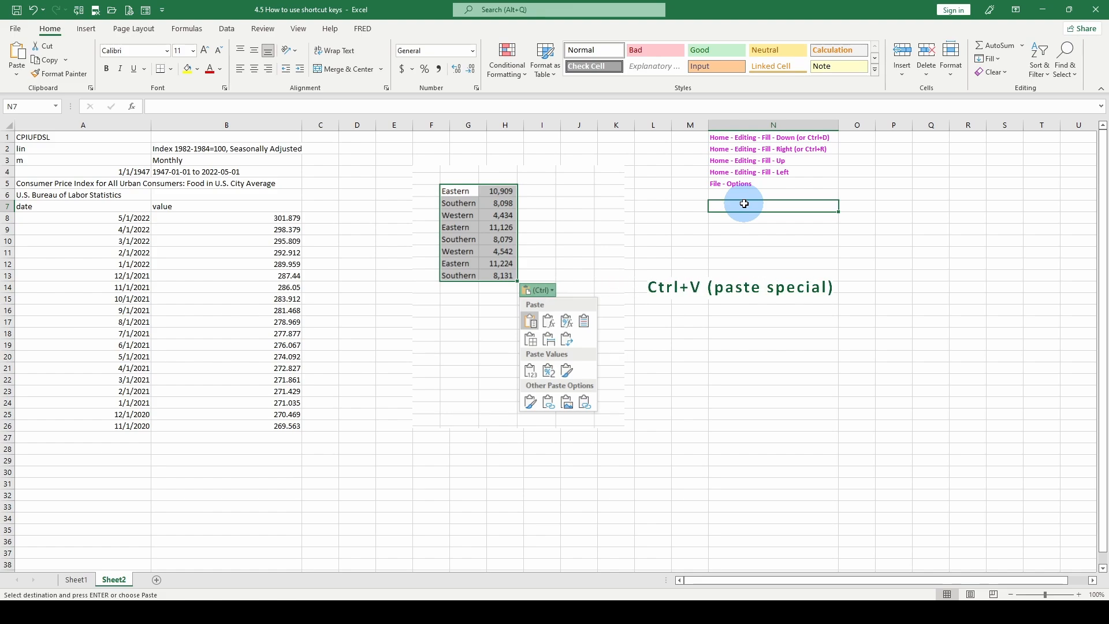
key(ctrl+v)
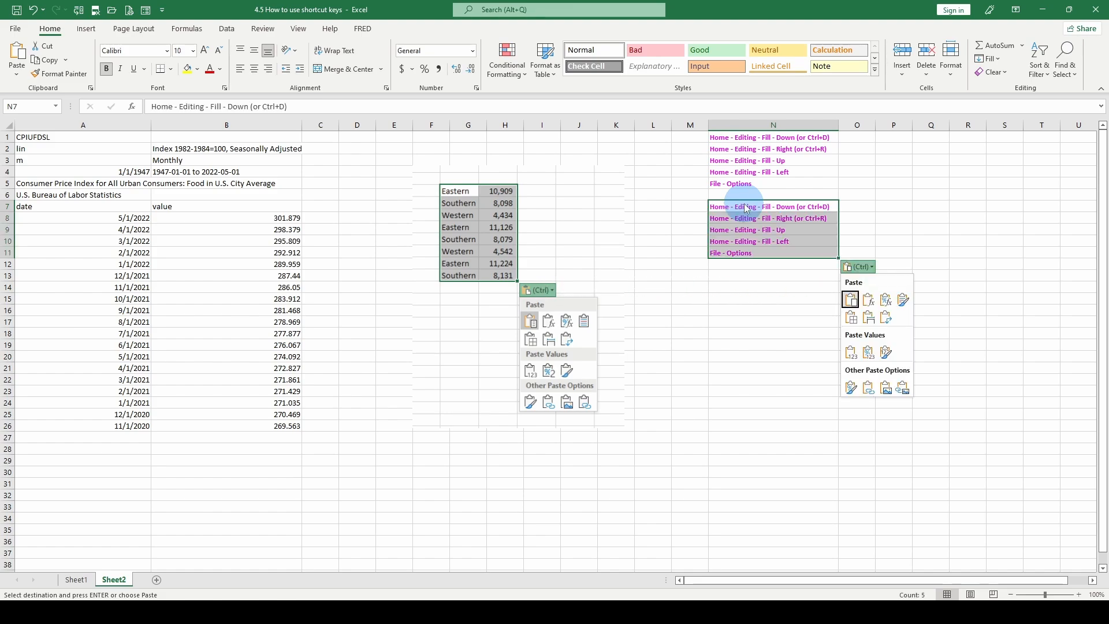
- Undo both pastes in column N of Sheet2
click(740, 234)
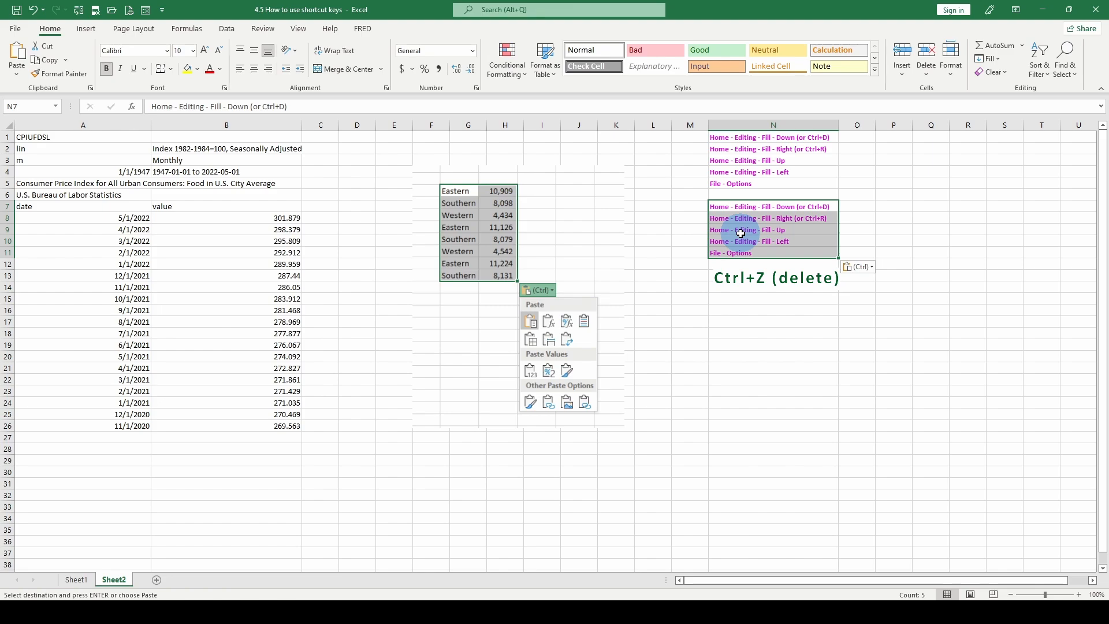
key(ctrl+z)
key(ctrl+z)
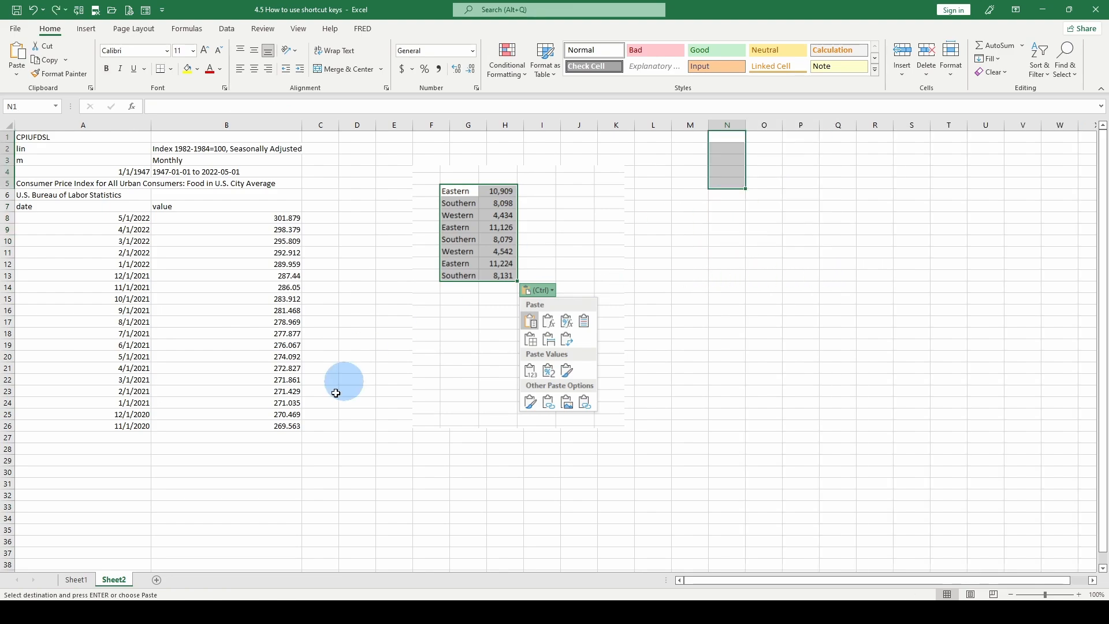
- From Sheet1, paste the copied range at A1 of a new blank workbook and close that workbook without saving
click(75, 579)
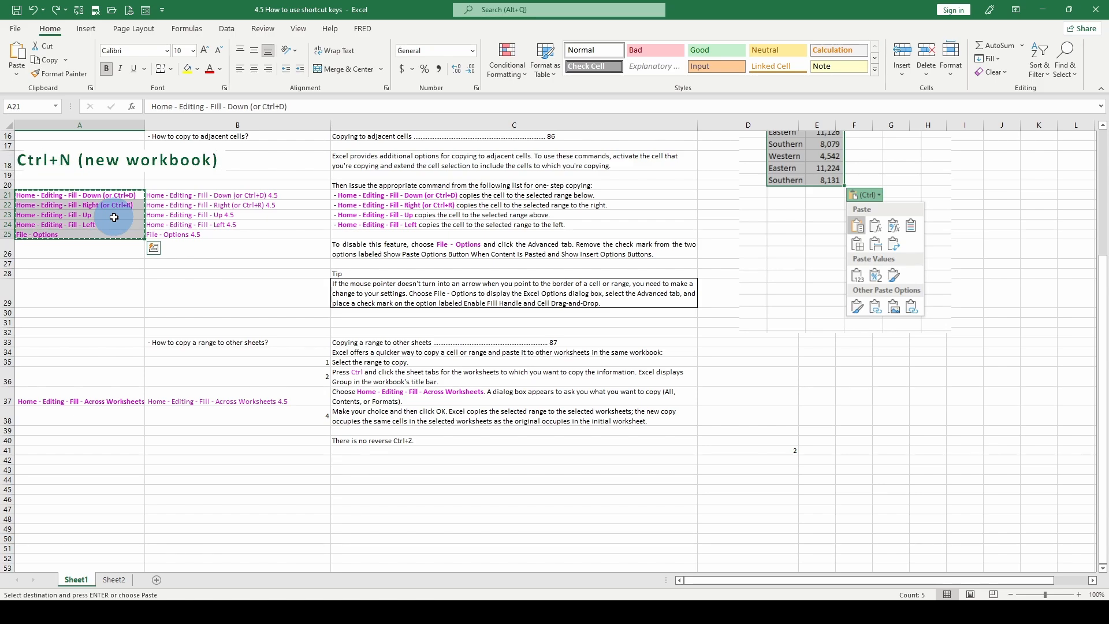
key(ctrl+n)
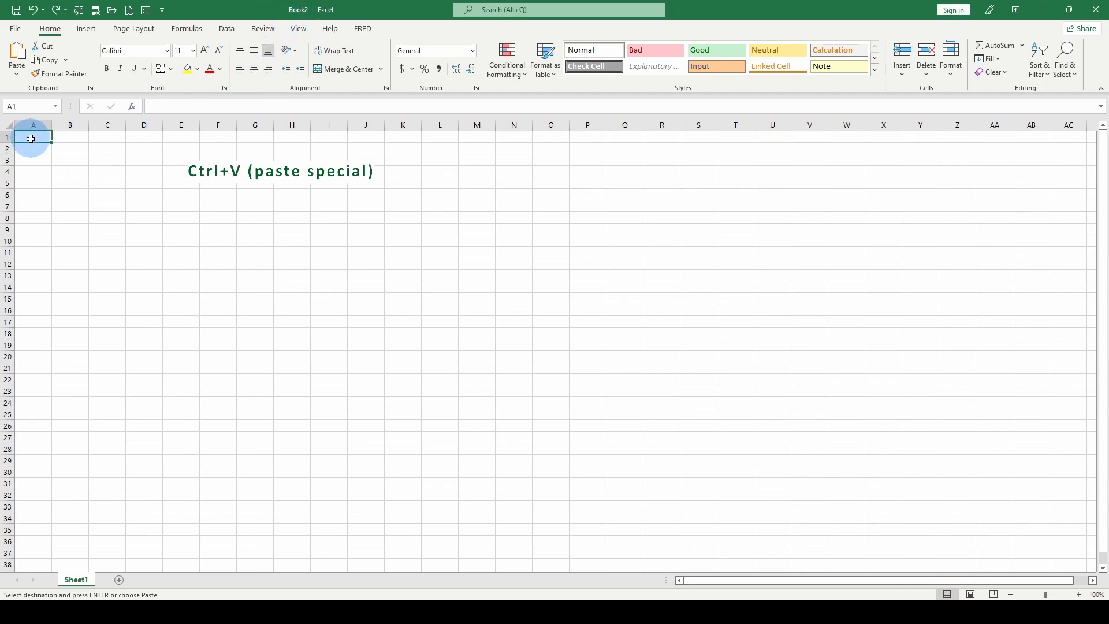
key(ctrl+v)
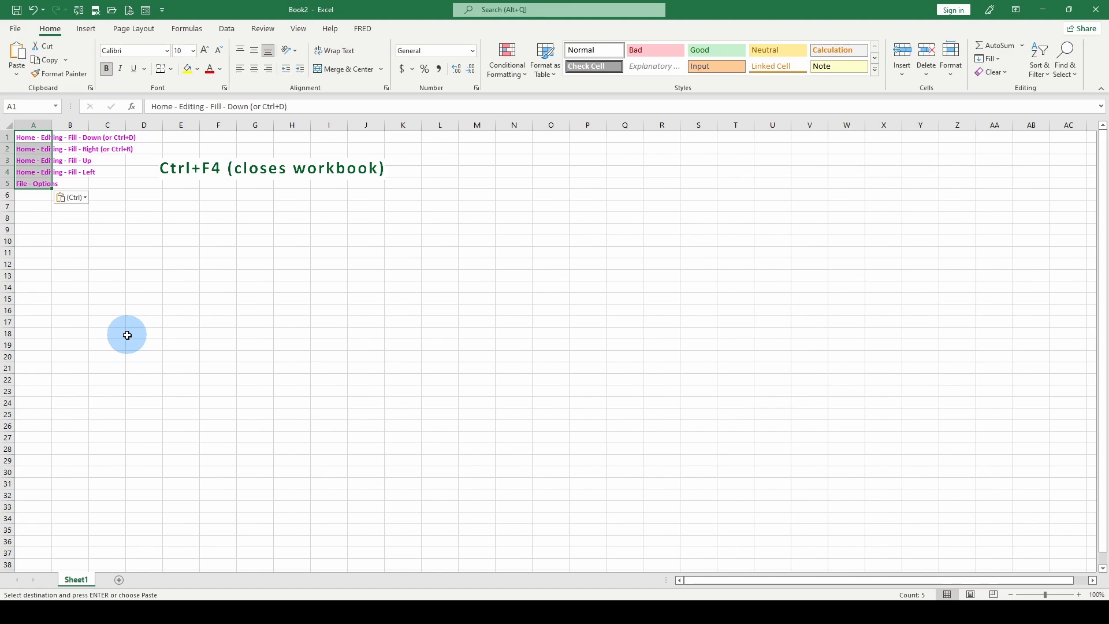
key(ctrl+F4)
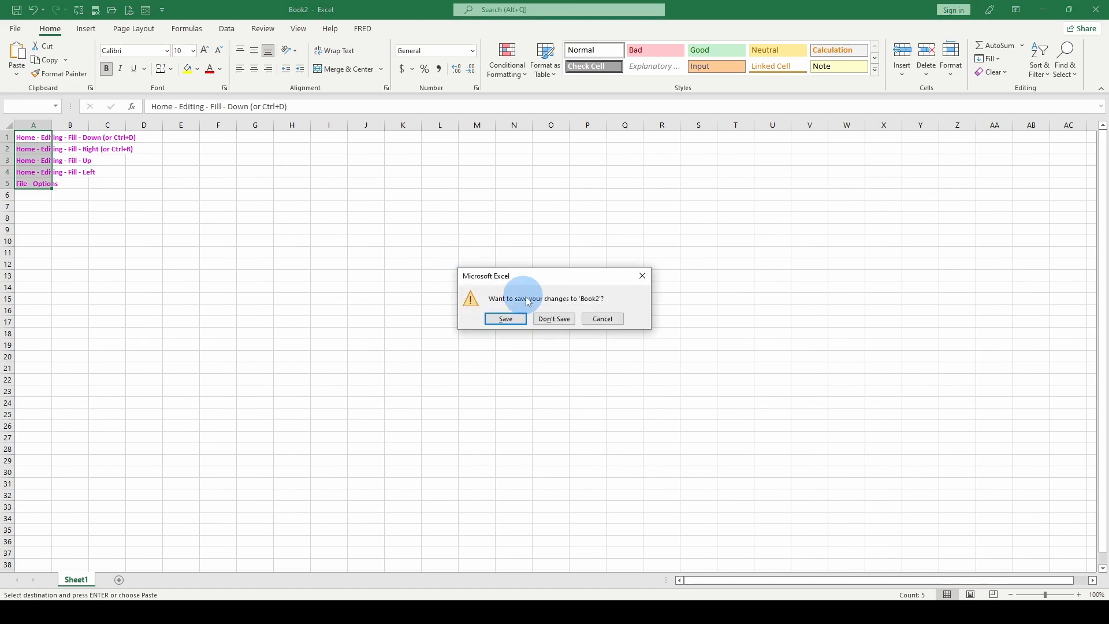
click(554, 319)
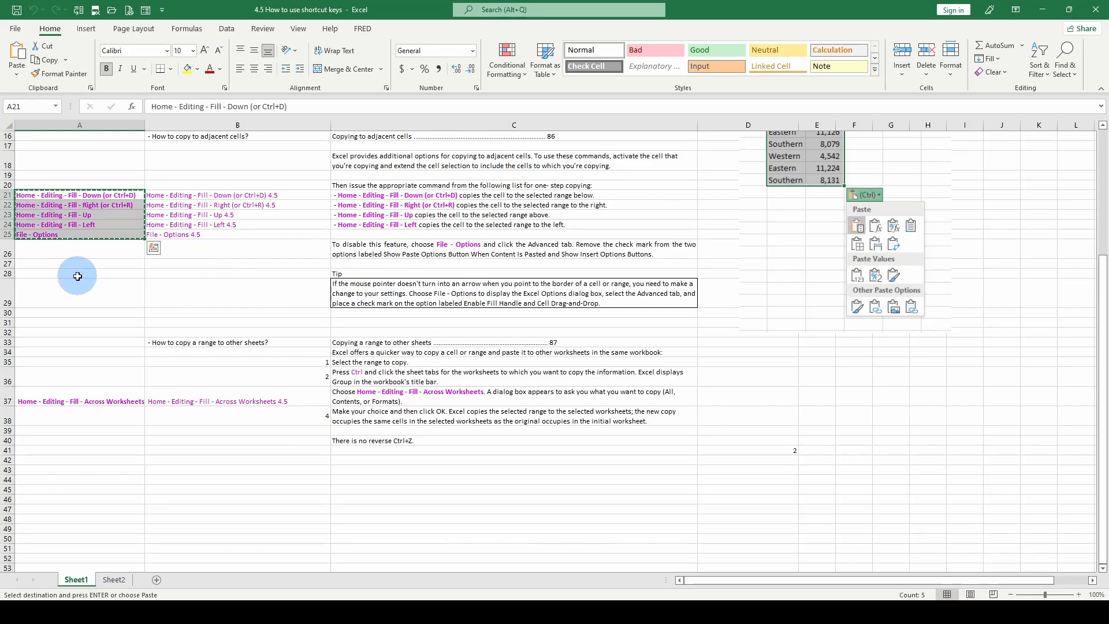
- Group Sheet3 and Sheet2 and paste the range copied from Sheet1 at A1 on both sheets at once
key(ctrl+q)
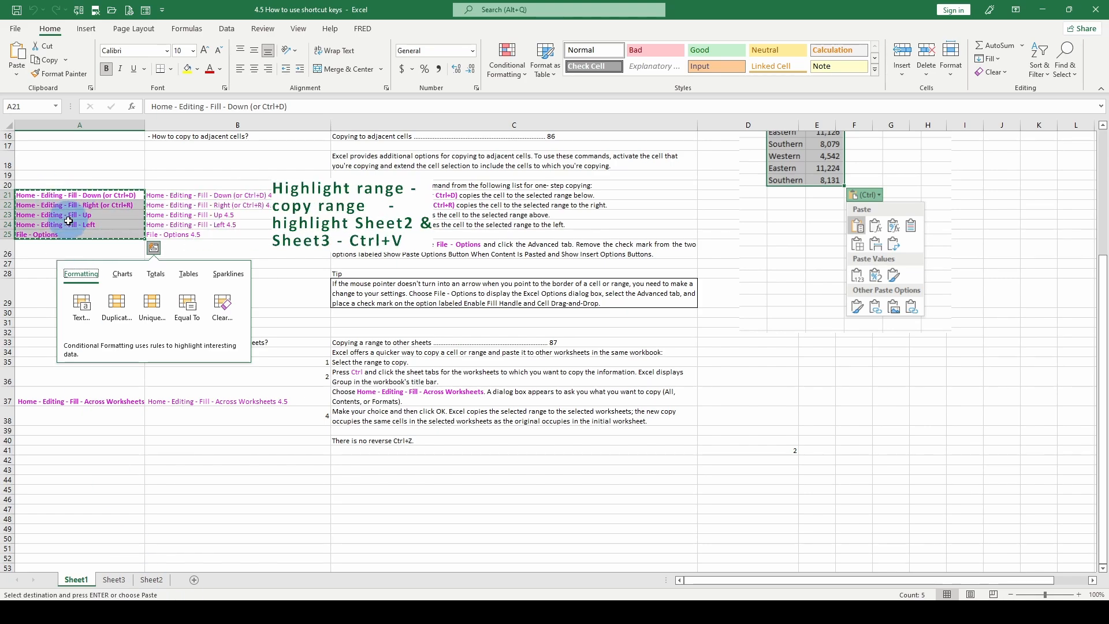
click(113, 579)
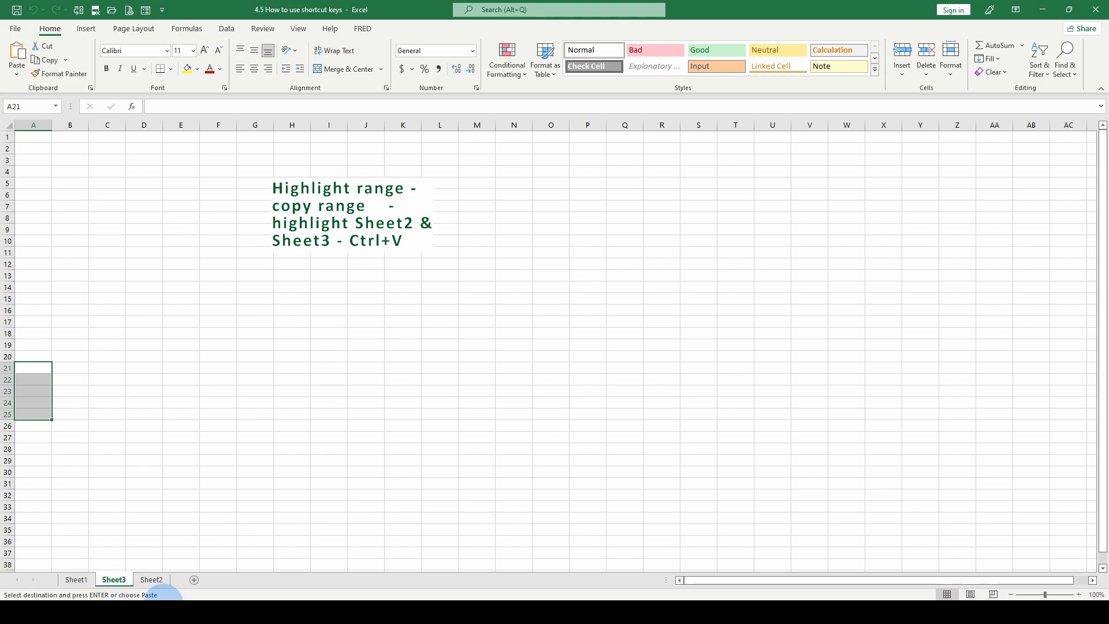
ctrl+click(151, 579)
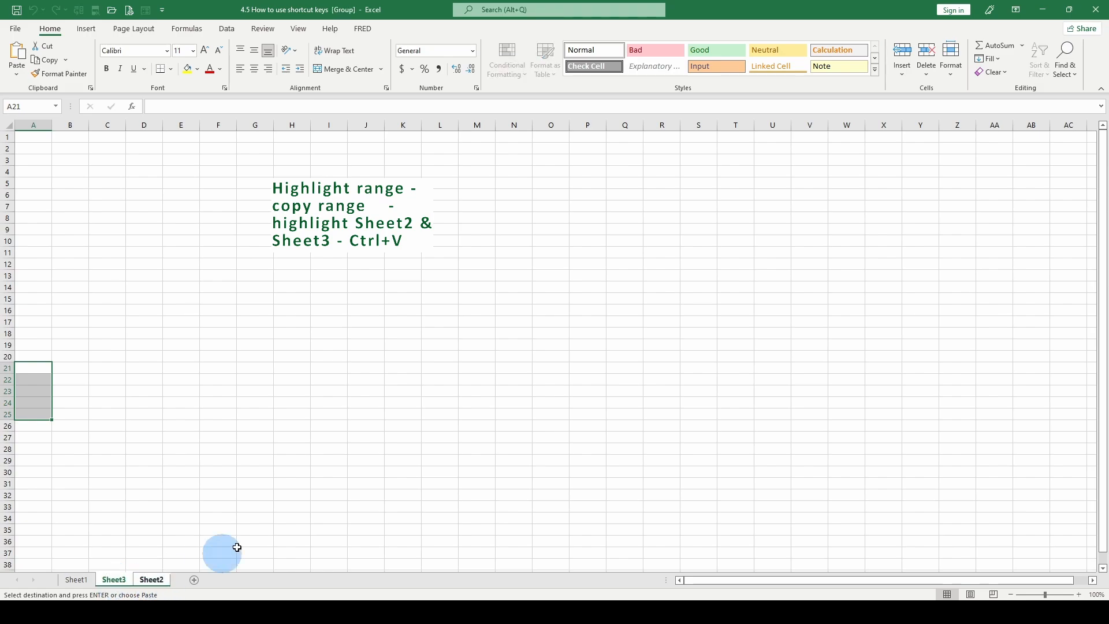
click(27, 136)
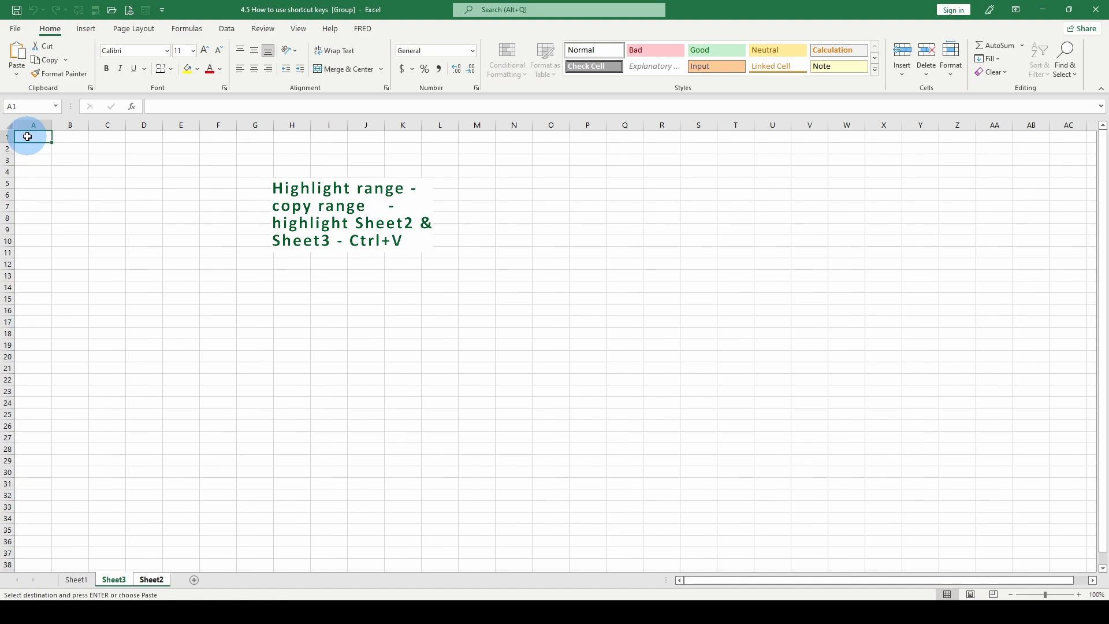
right_click(27, 136)
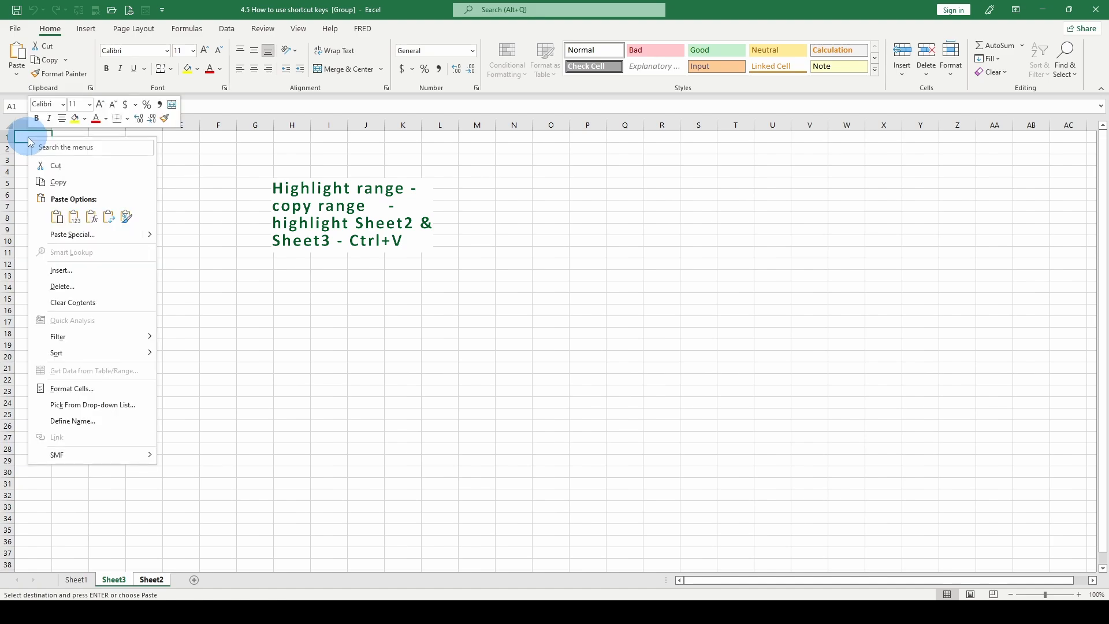
click(56, 217)
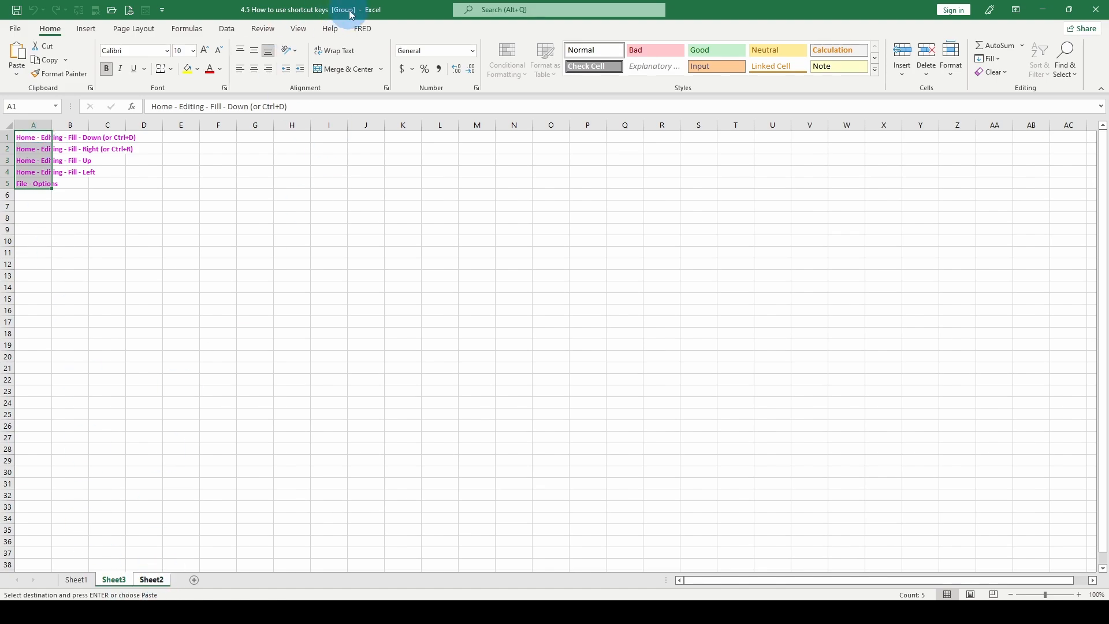
- Display Sheet2 and ungroup the grouped worksheets
click(151, 579)
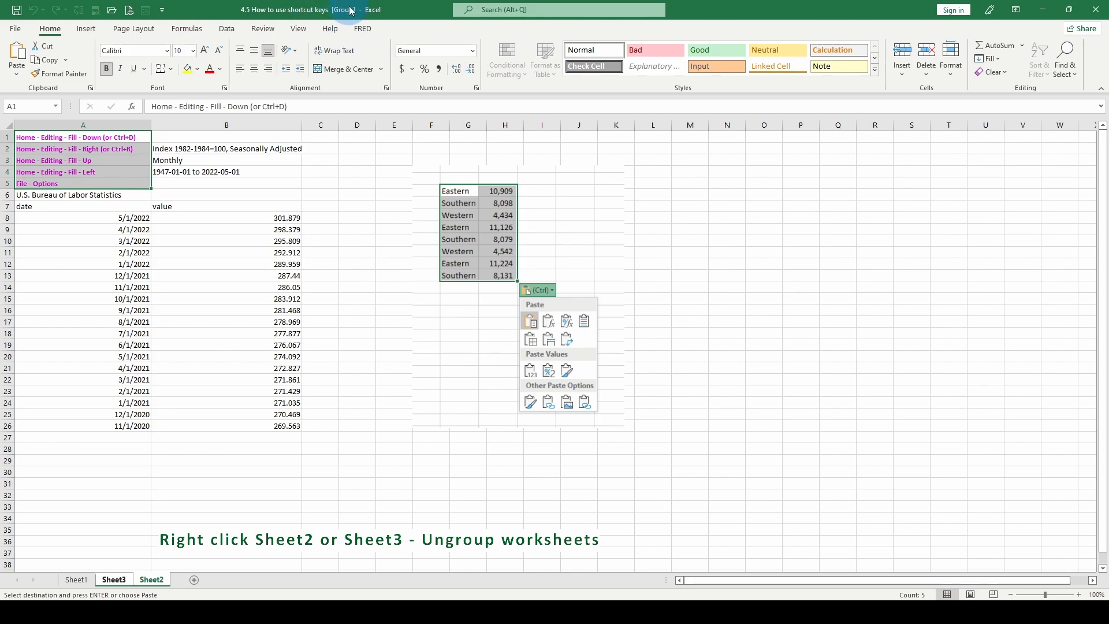
right_click(162, 584)
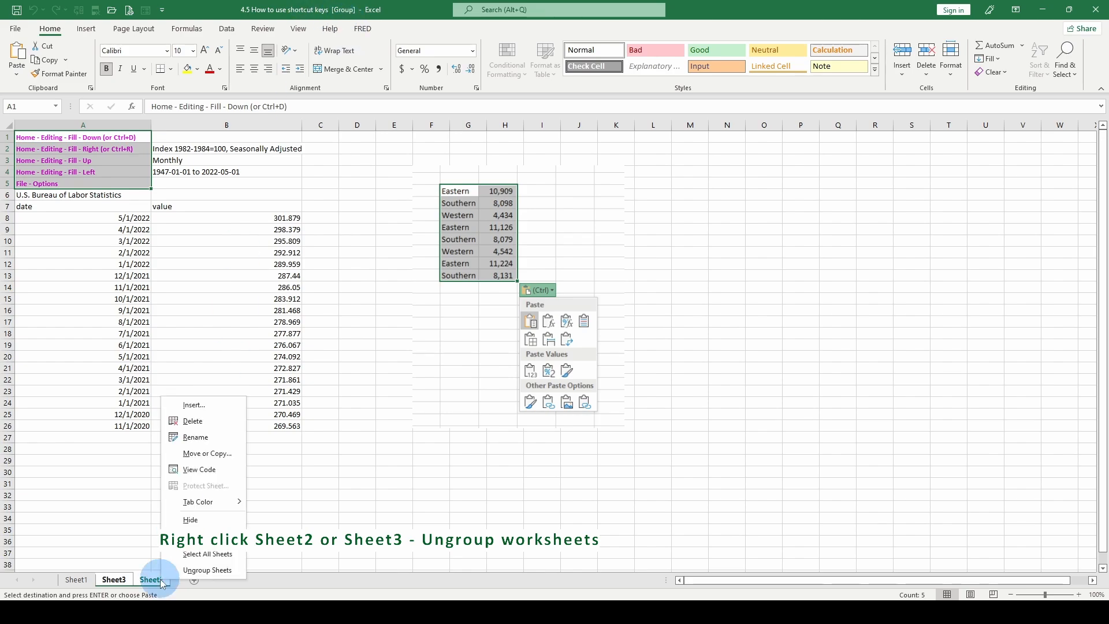
click(200, 574)
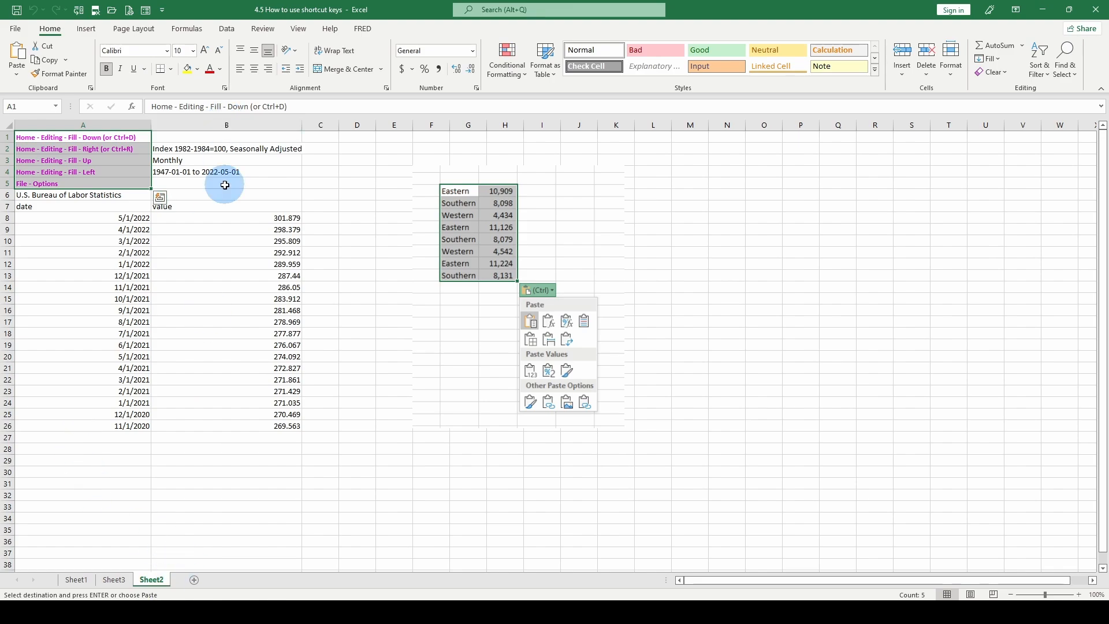
- Review the pasted cells on Sheet3 and Sheet2, and return to cell A28 on Sheet1
click(120, 584)
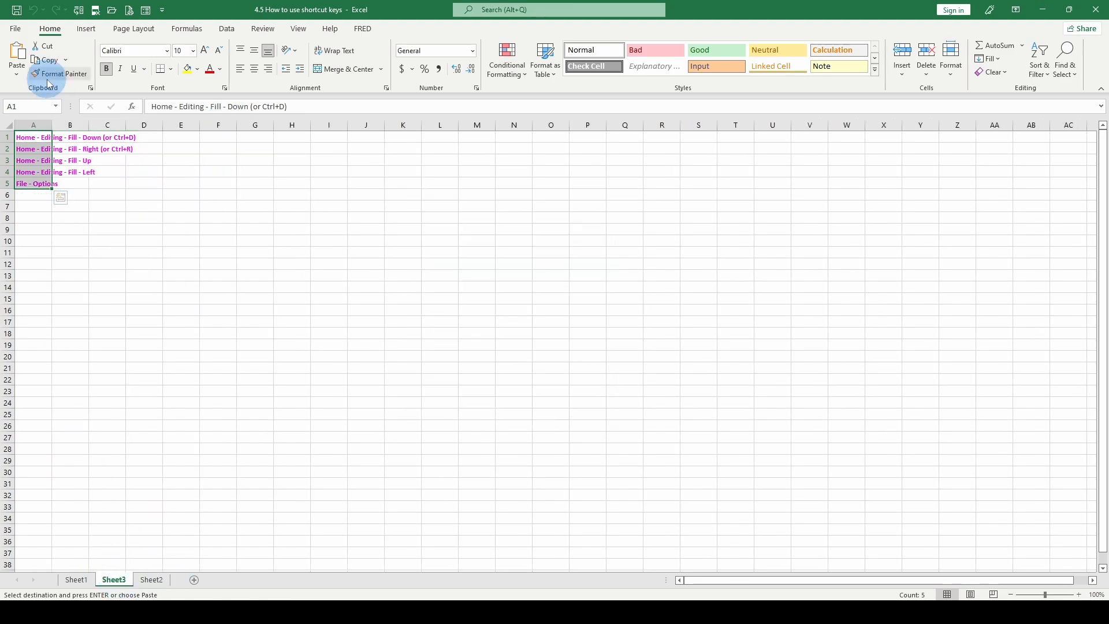
click(150, 579)
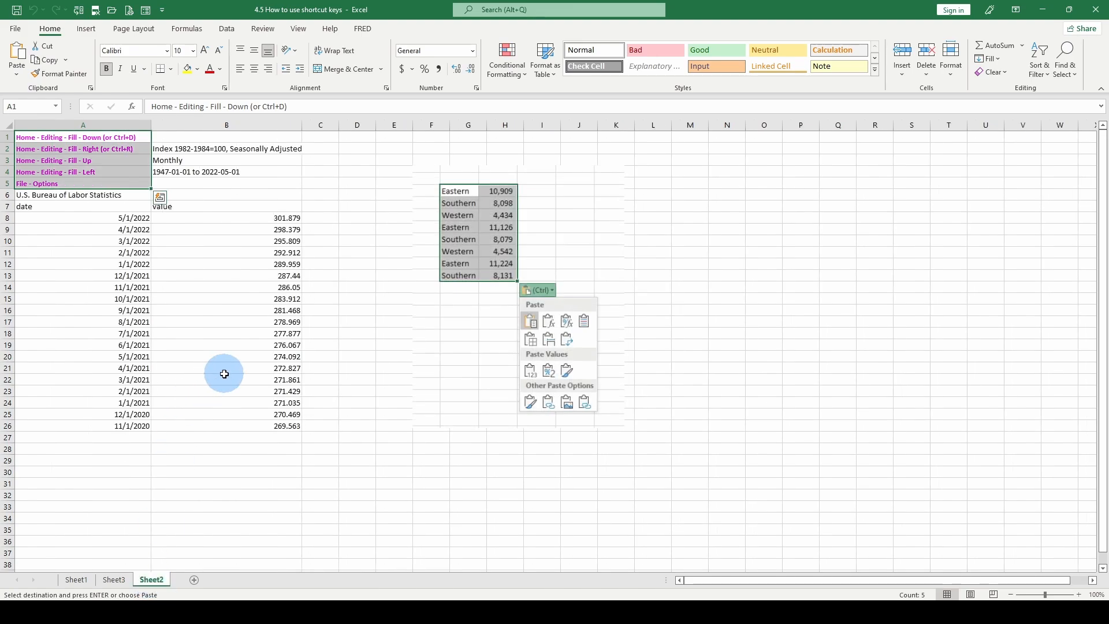
click(116, 299)
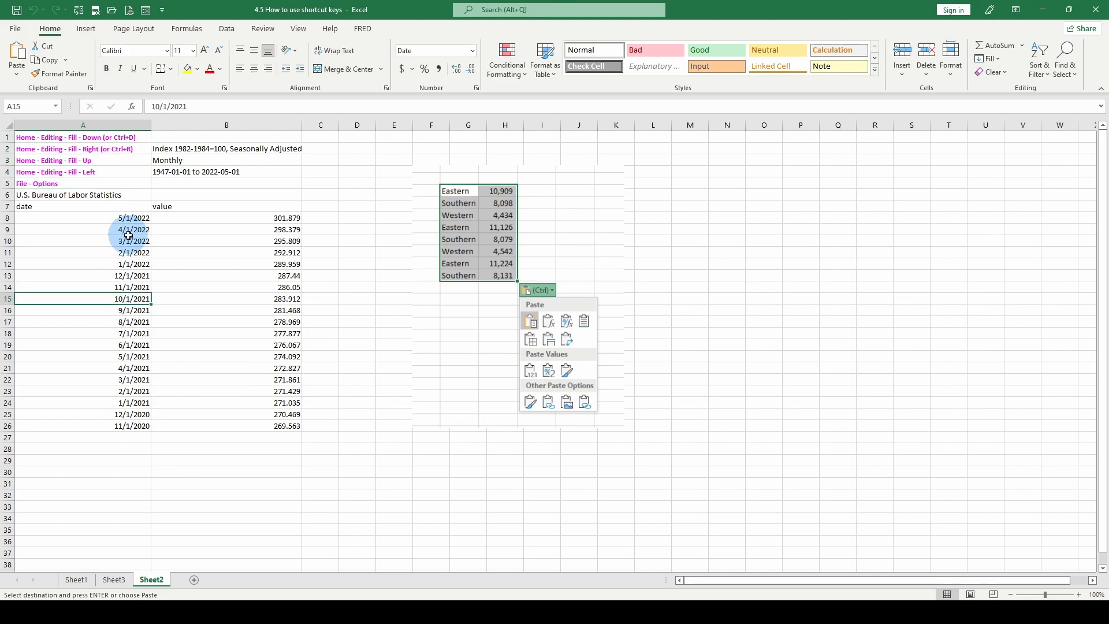
click(115, 580)
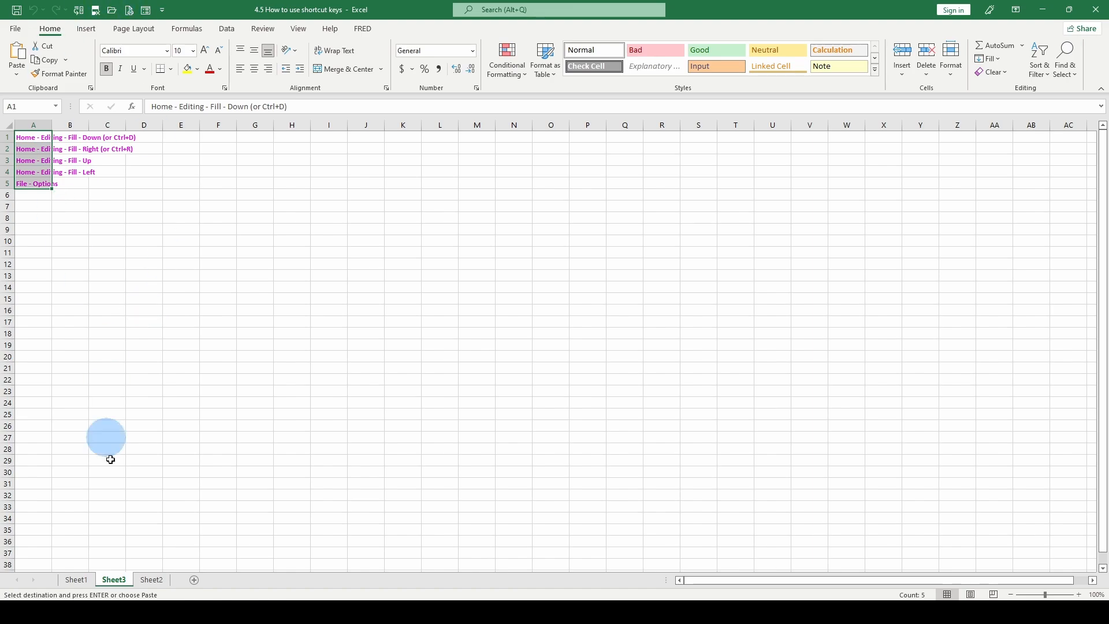
click(79, 579)
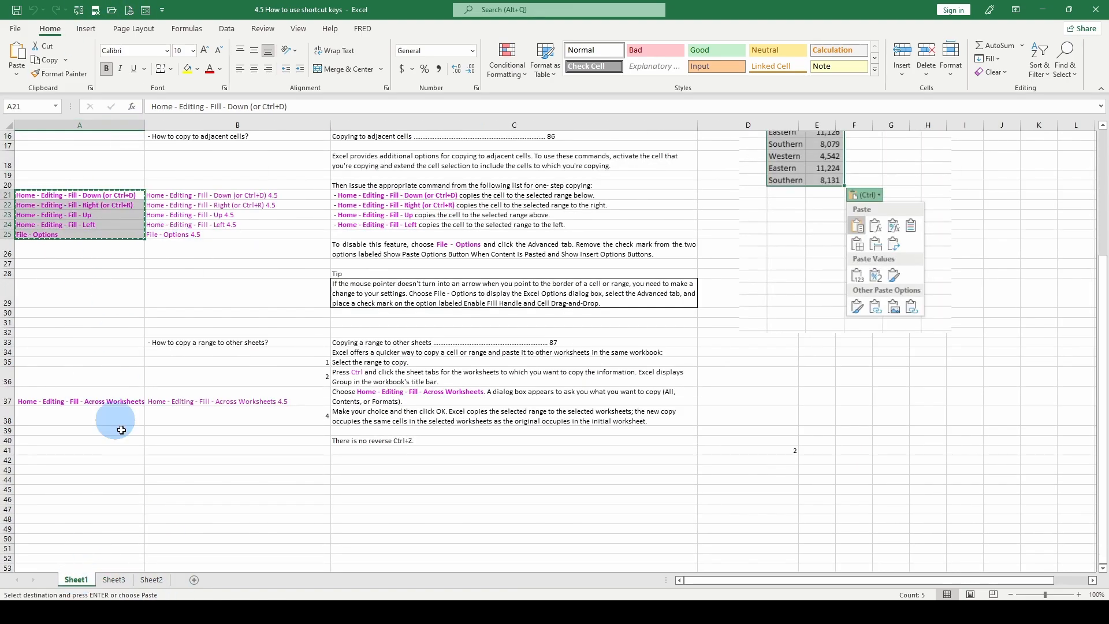
ctrl+click(114, 579)
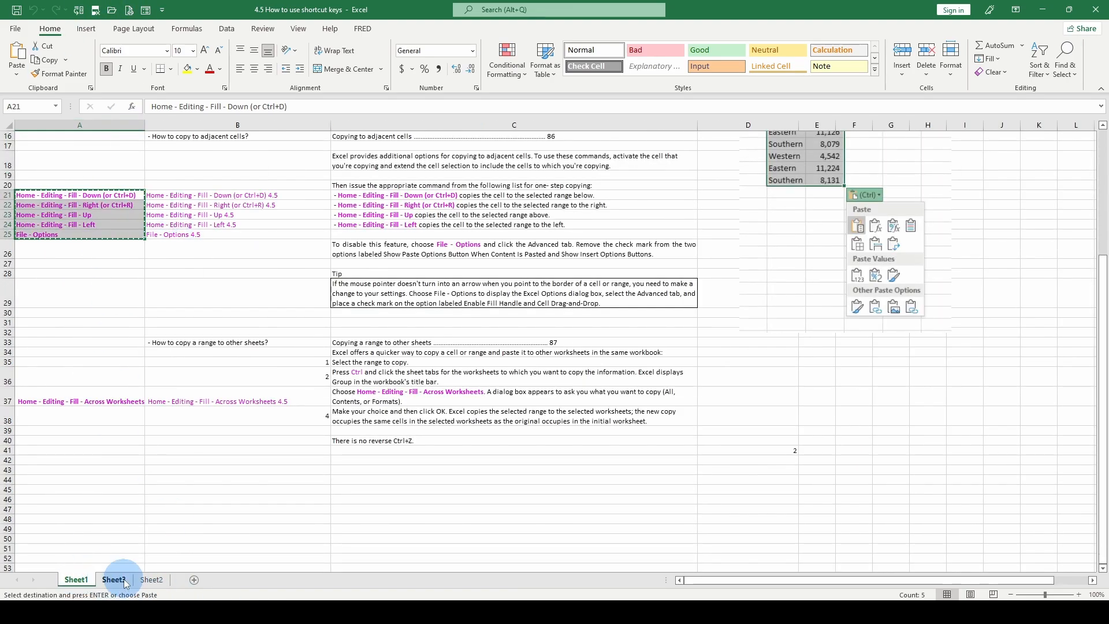
click(70, 273)
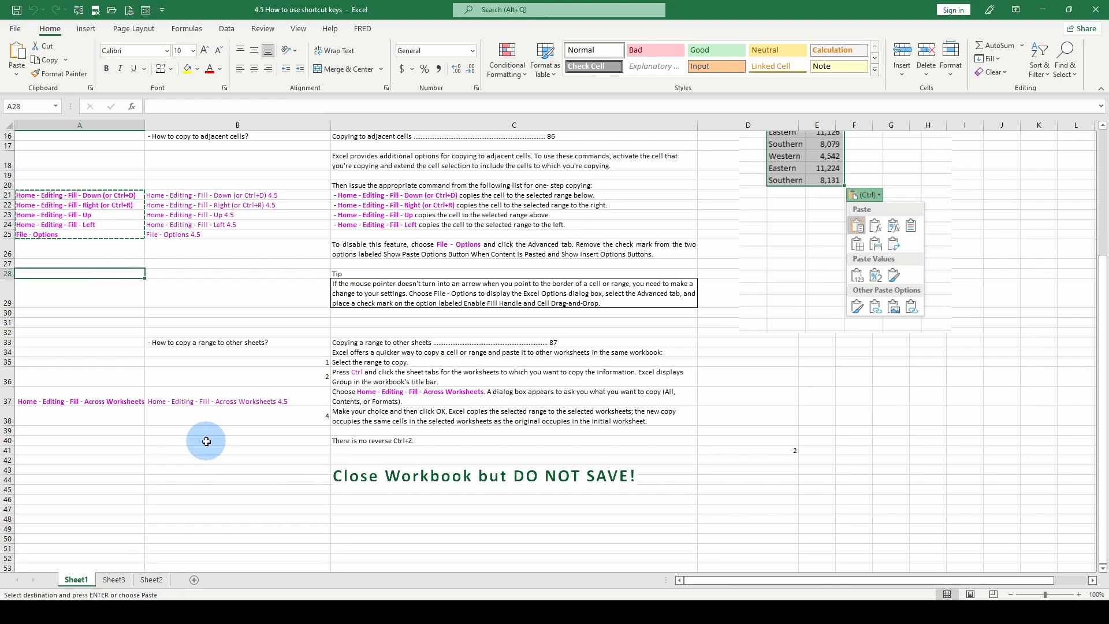